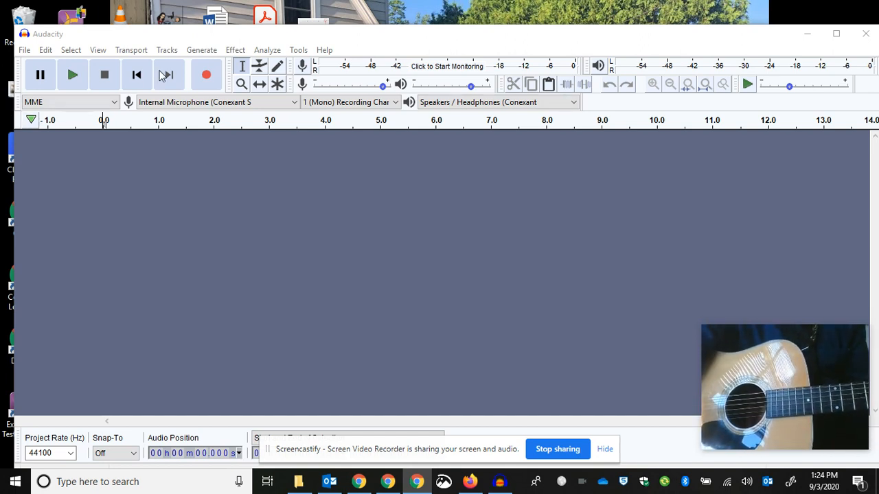
- Record a single guitar strum for about 10 seconds on a new audio track and play it back
{"action": "left_click", "coordinate": [208, 75]}
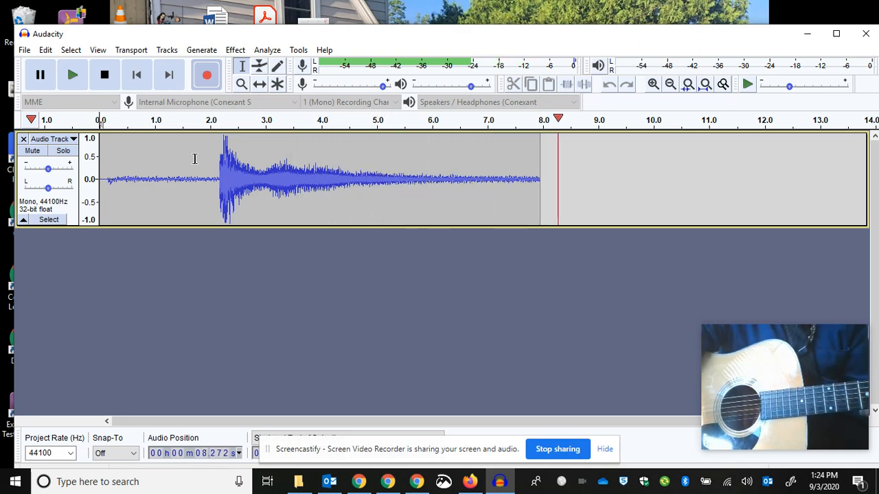
{"action": "left_click", "coordinate": [104, 74]}
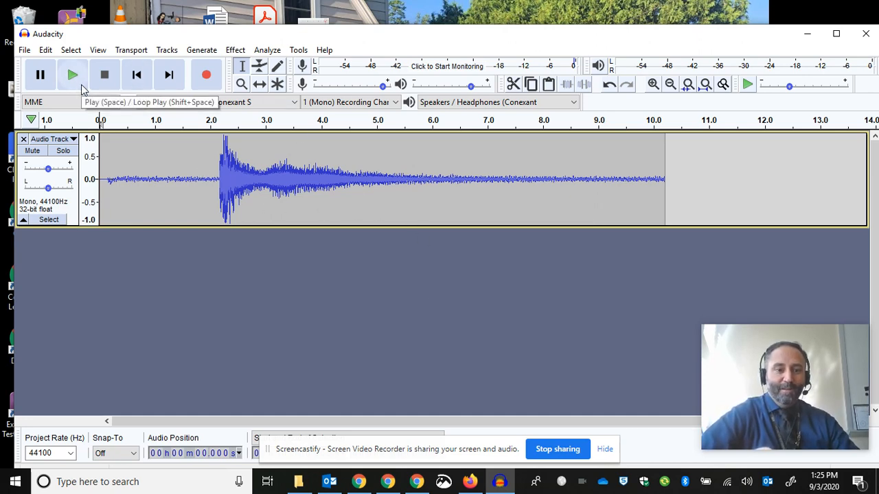
{"action": "left_click", "coordinate": [81, 89]}
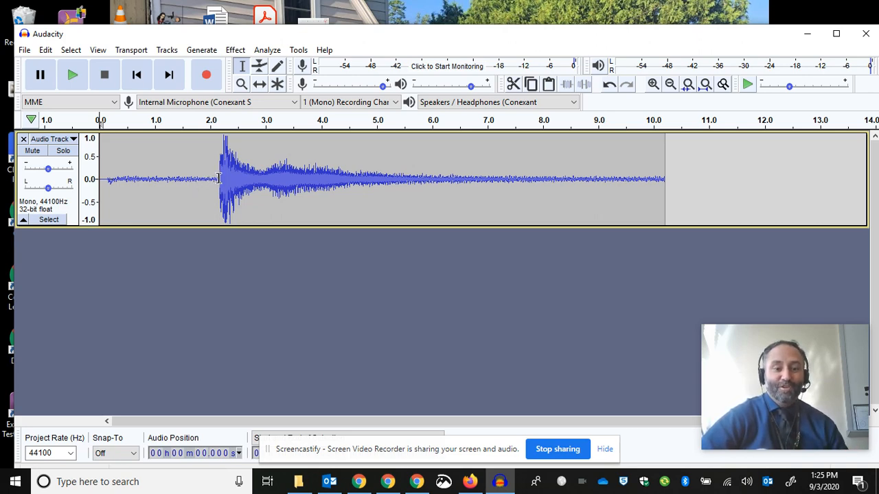
- Delete the quiet lead-in before the guitar strum, from about 0.1 to 2.1 seconds
{"action": "left_click_drag", "start_coordinate": [218, 178], "coordinate": [104, 174]}
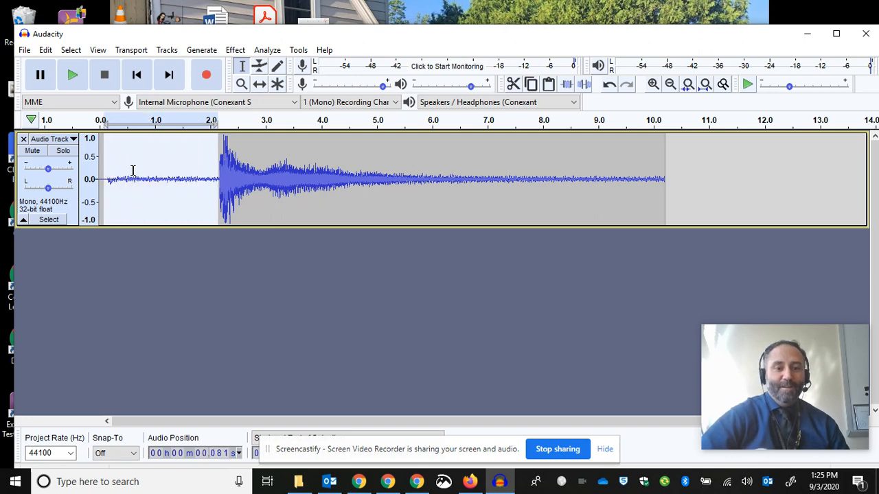
{"action": "key", "text": "Delete"}
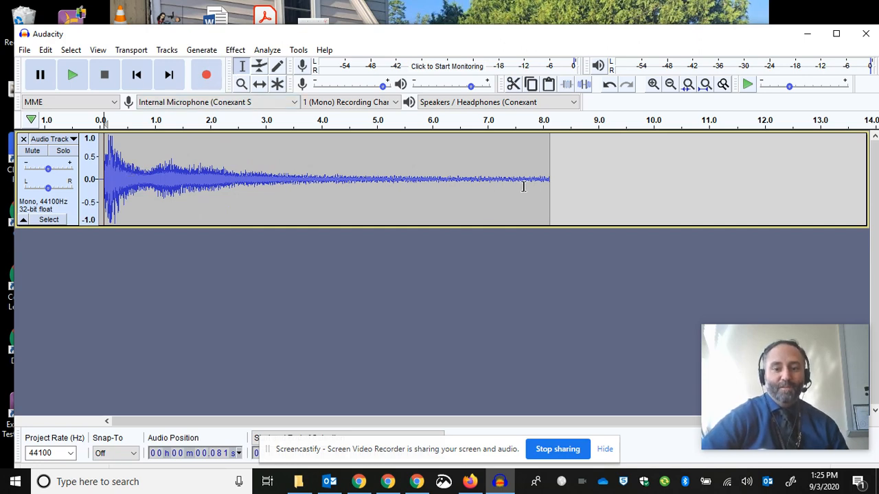
- Apply the Reverse effect to the entire trimmed guitar strum and play it back from the start
{"action": "left_click_drag", "start_coordinate": [554, 176], "coordinate": [100, 165]}
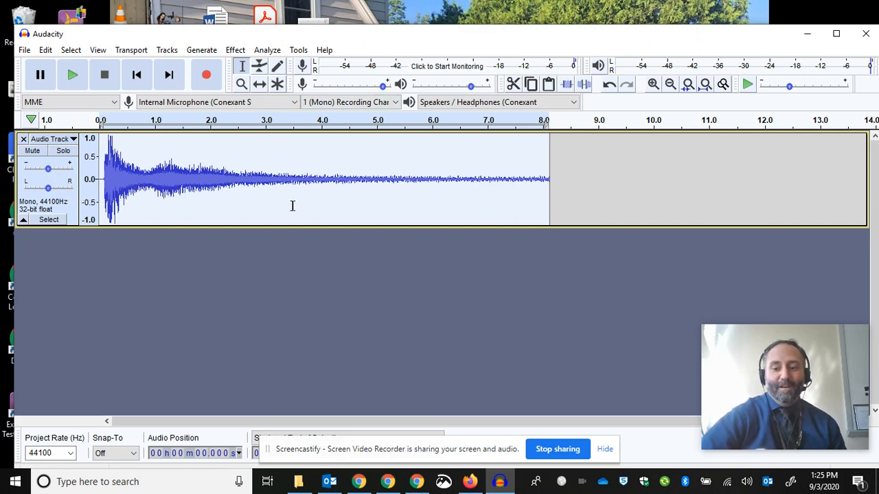
{"action": "left_click", "coordinate": [236, 53]}
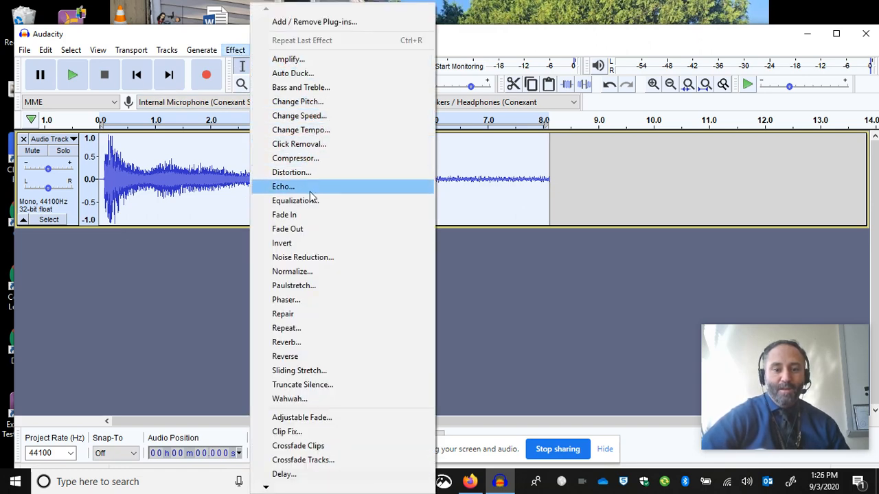
{"action": "left_click", "coordinate": [285, 357]}
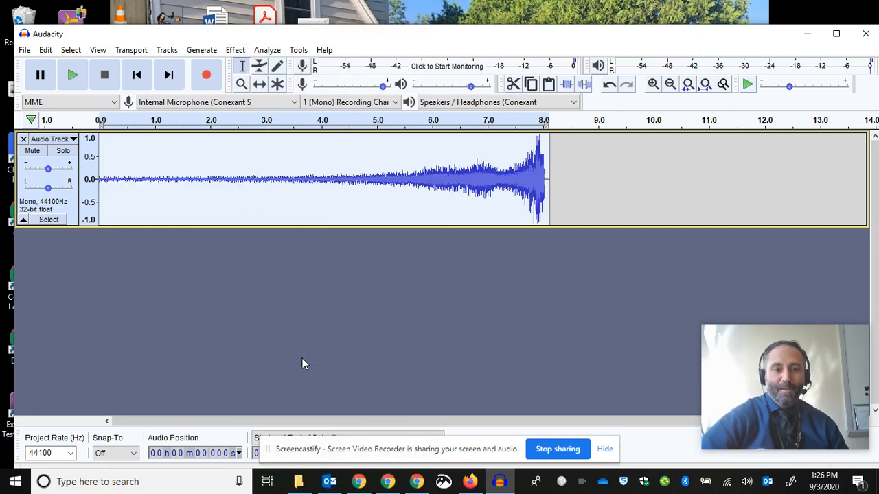
{"action": "left_click", "coordinate": [138, 77]}
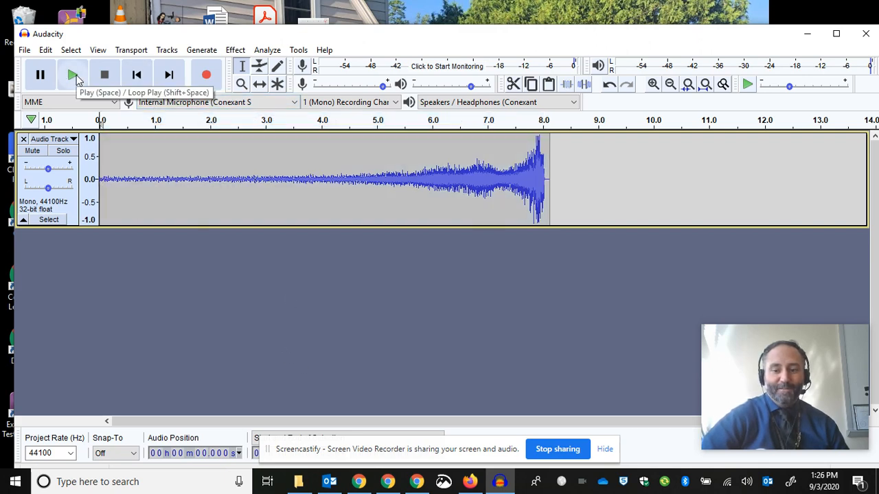
{"action": "left_click", "coordinate": [73, 76]}
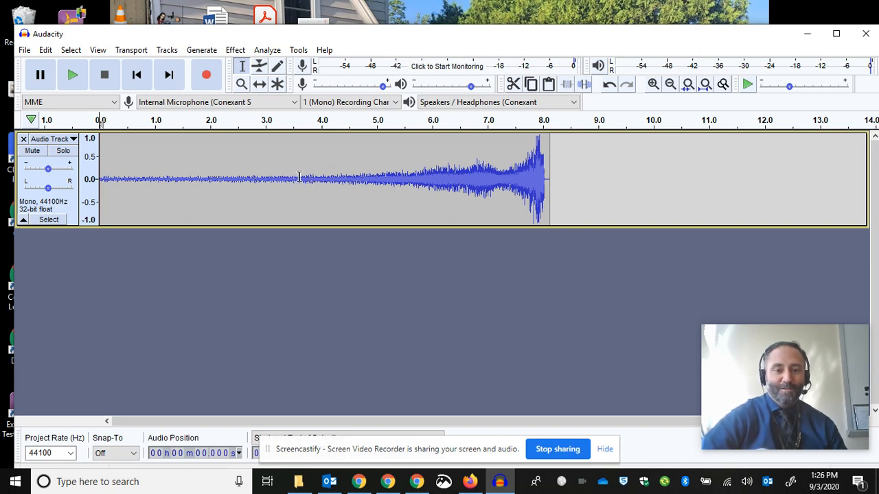
- Try a fade-out on the section from about 3.6 to 4.5 seconds, undo it, and apply a fade-in there instead
{"action": "left_click_drag", "start_coordinate": [300, 178], "coordinate": [348, 180]}
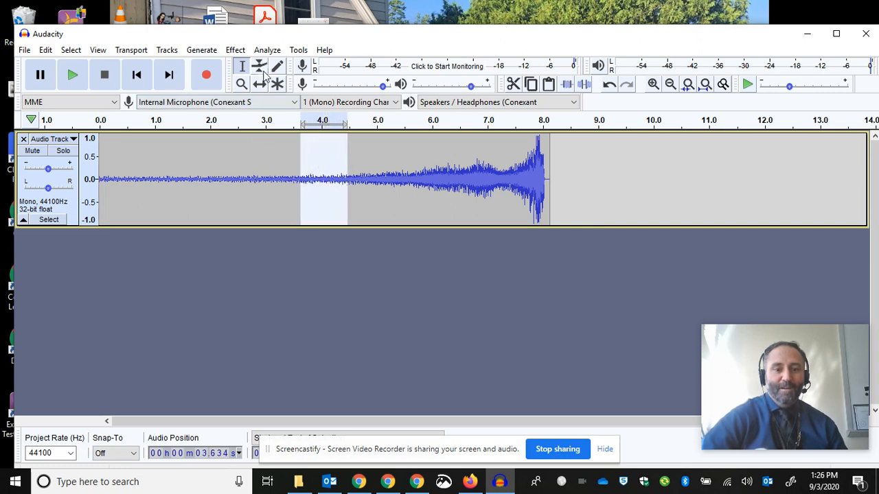
{"action": "left_click", "coordinate": [235, 50]}
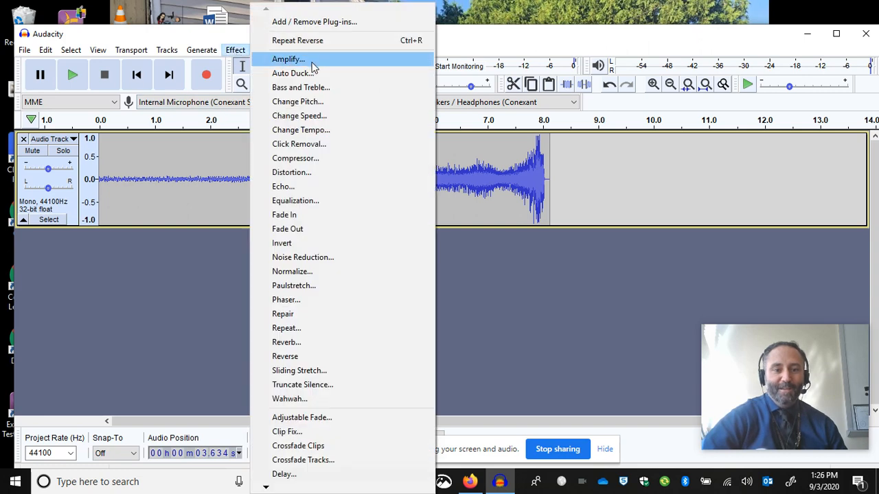
{"action": "left_click", "coordinate": [313, 229]}
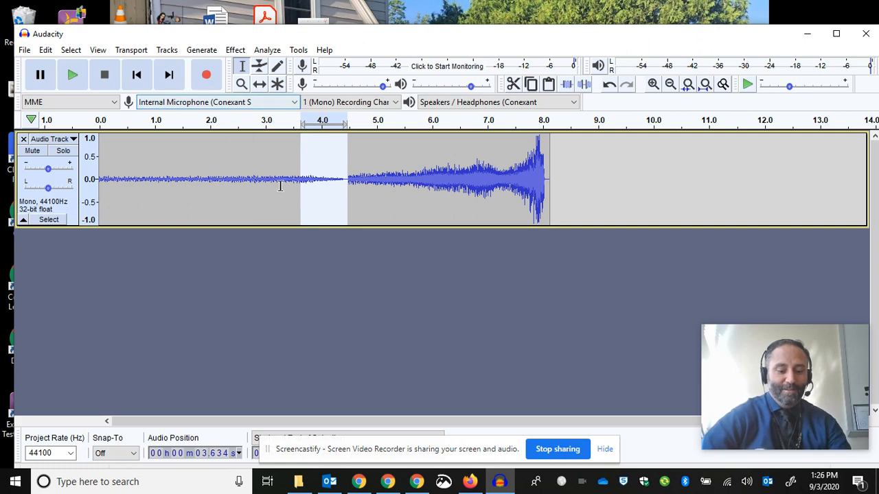
{"action": "key", "text": "ctrl+z"}
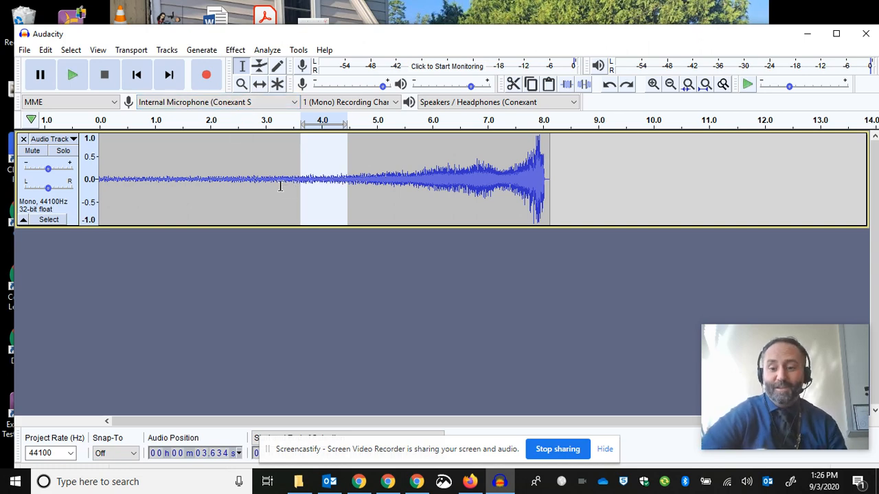
{"action": "left_click", "coordinate": [237, 50]}
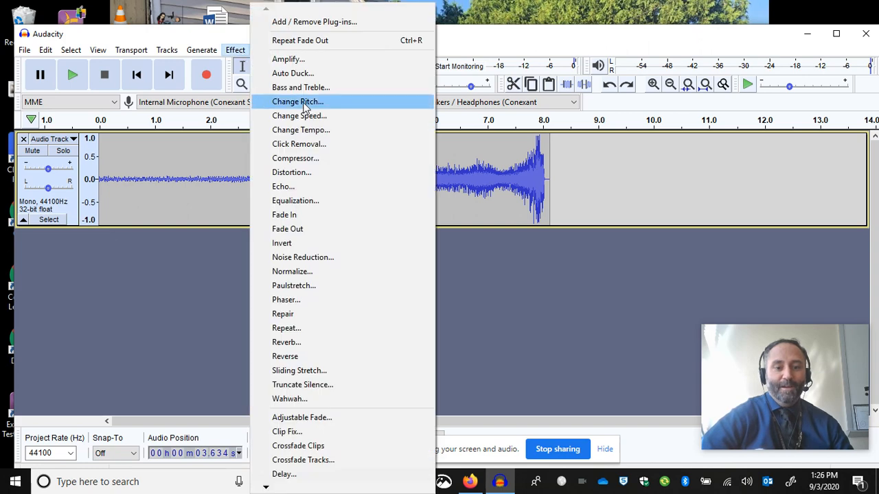
{"action": "left_click", "coordinate": [306, 219]}
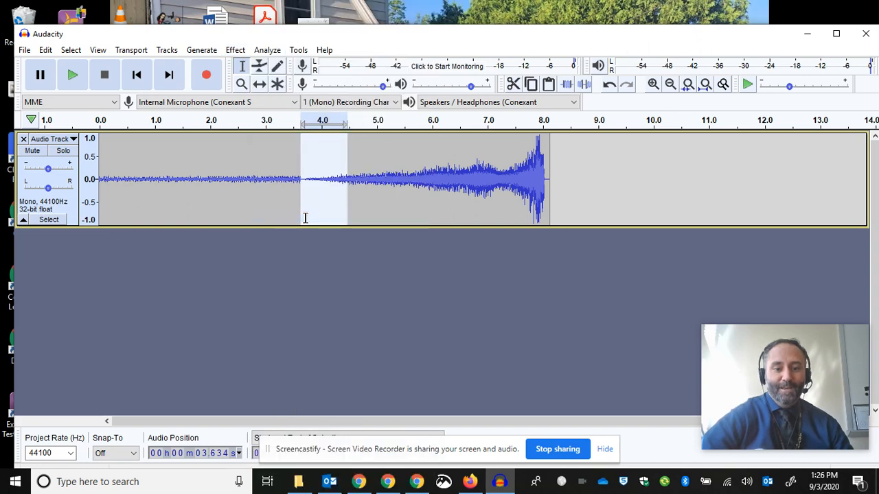
- Delete the quiet audio from the track's start up to the fade-in at about 3.6 seconds and play back the result
{"action": "left_click", "coordinate": [304, 177]}
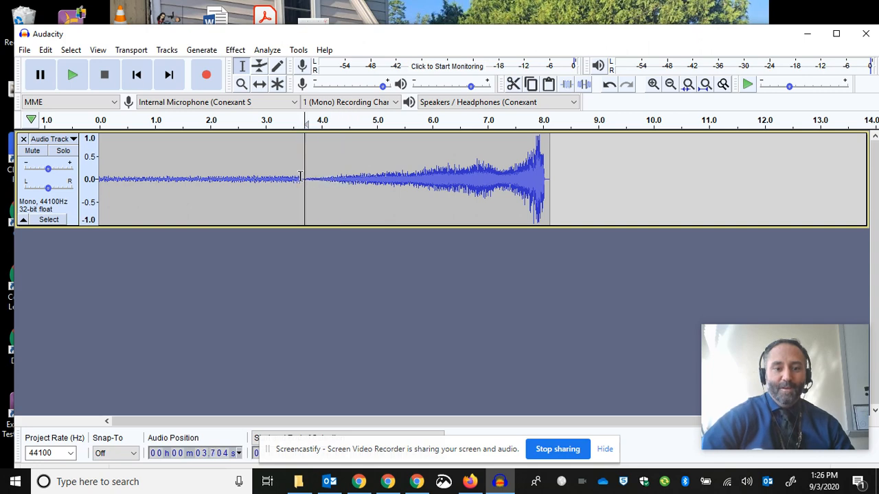
{"action": "left_click_drag", "start_coordinate": [301, 176], "coordinate": [99, 179]}
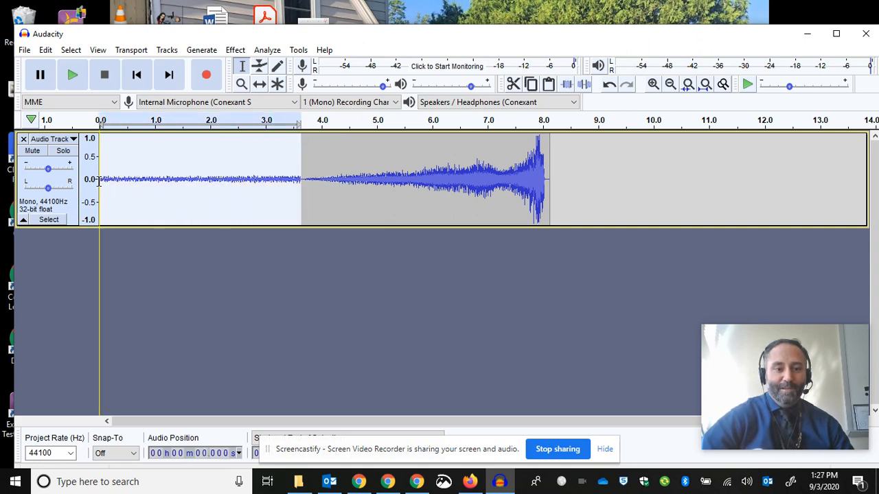
{"action": "key", "text": "Delete"}
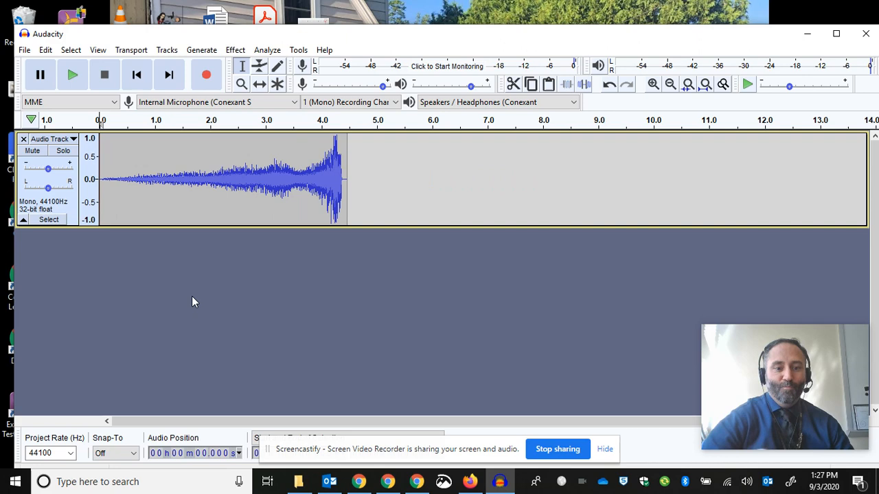
{"action": "left_click", "coordinate": [75, 77]}
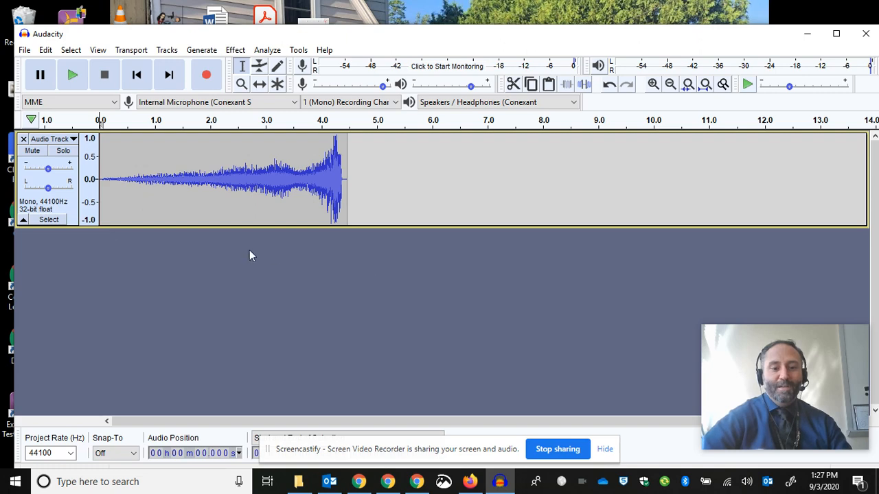
- Mute the reversed guitar strum track
{"action": "left_click", "coordinate": [32, 151]}
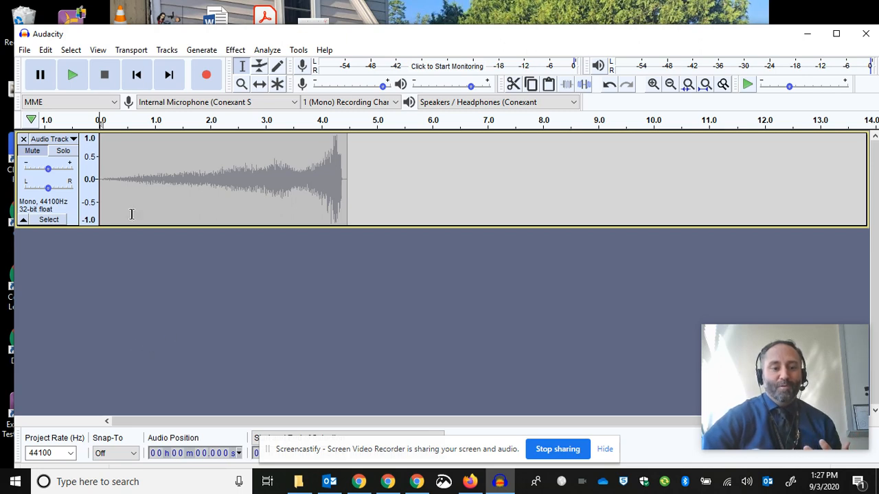
{"action": "left_click", "coordinate": [33, 152]}
{"action": "left_click", "coordinate": [33, 151]}
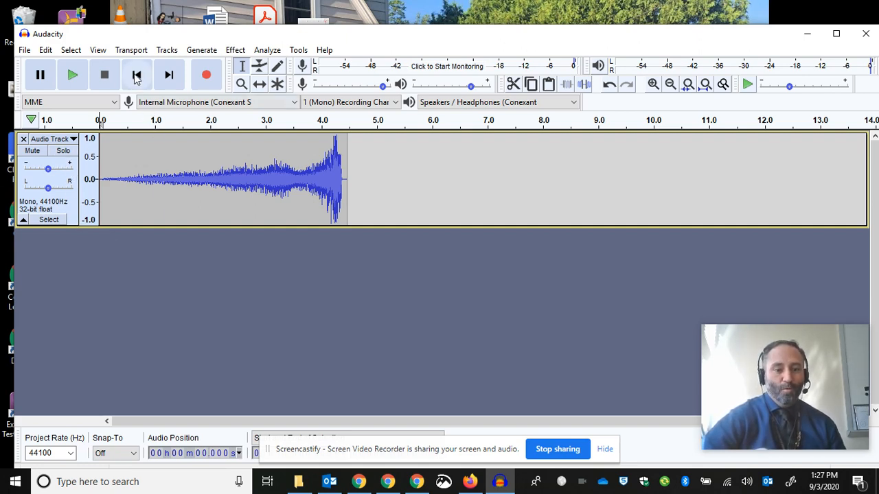
{"action": "left_click", "coordinate": [49, 138]}
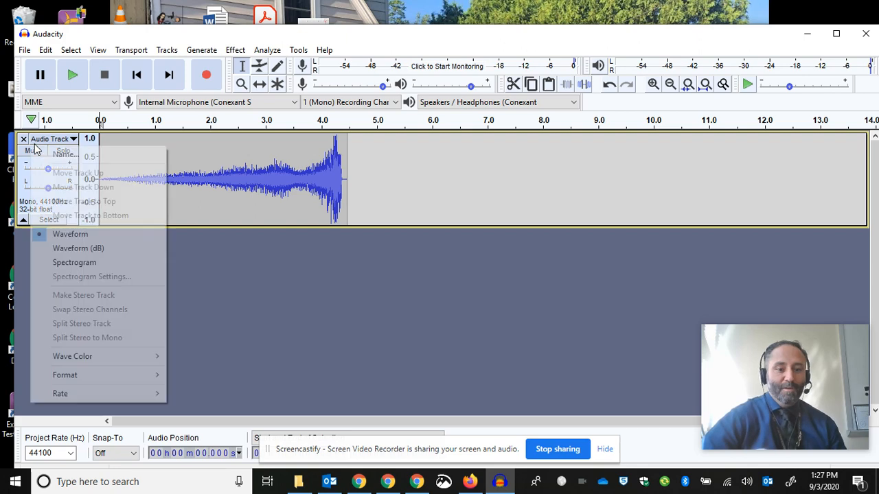
{"action": "left_click", "coordinate": [128, 238]}
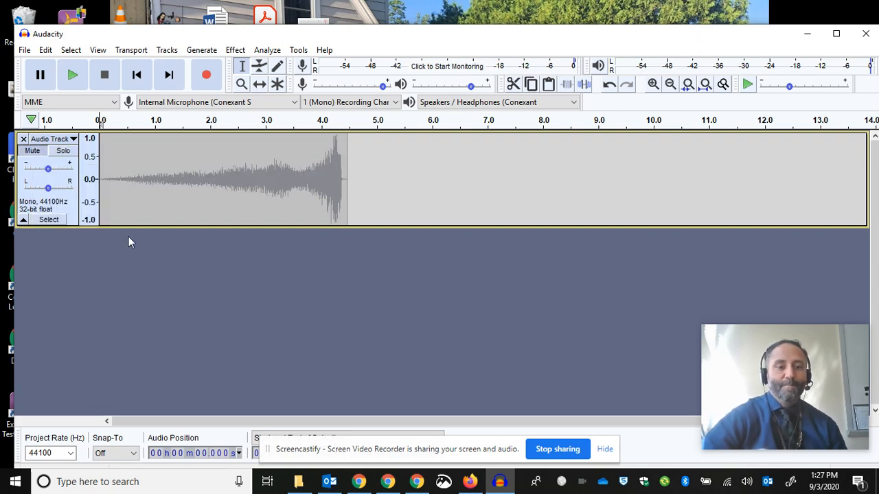
- Add a new mono track and record a guitar part of about 39 seconds on it
{"action": "left_click", "coordinate": [168, 52]}
{"action": "mouse_move", "coordinate": [190, 66]}
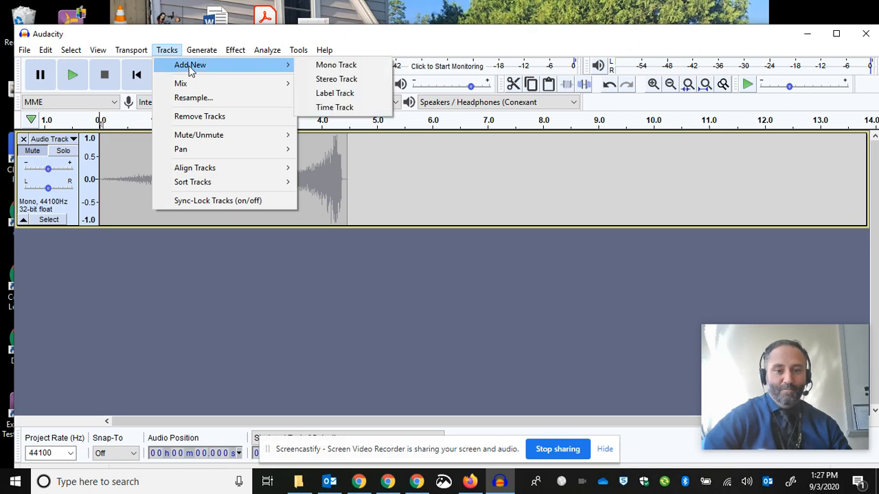
{"action": "left_click", "coordinate": [336, 65]}
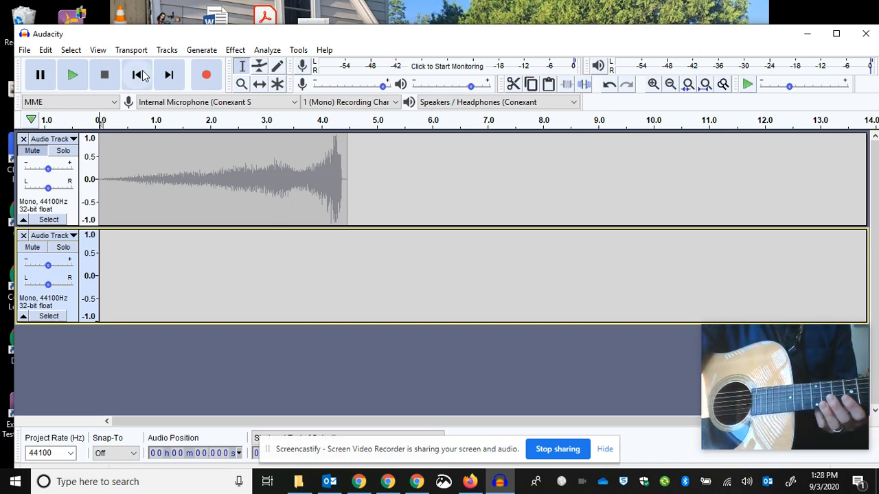
{"action": "left_click", "coordinate": [218, 77]}
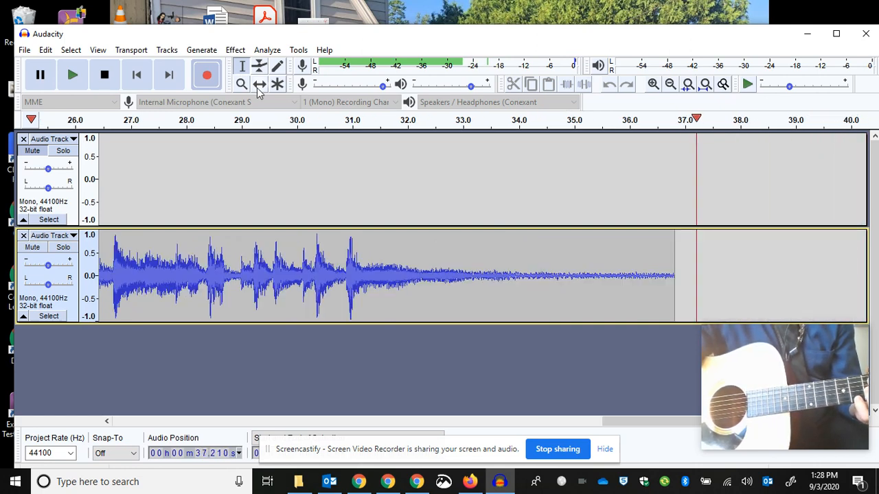
{"action": "left_click", "coordinate": [104, 76]}
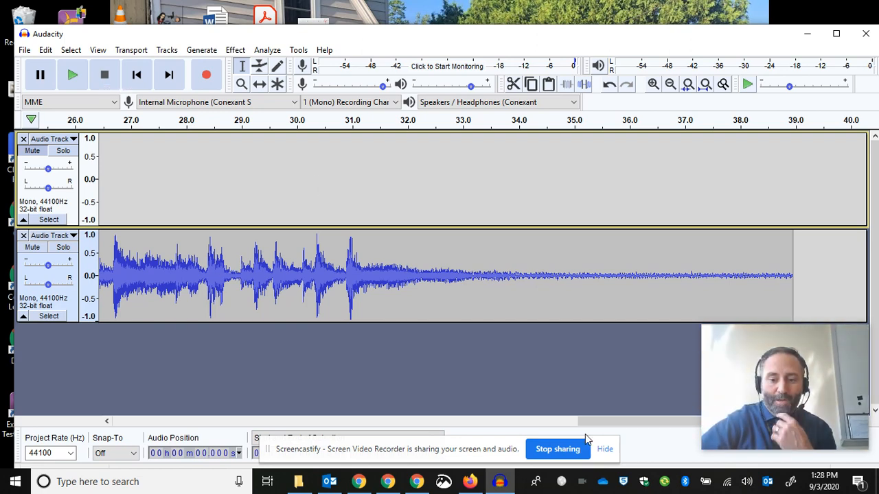
- Unmute the reversed strum track and delete the quiet lead-in of about 2.7 seconds from the new guitar recording
{"action": "left_click_drag", "start_coordinate": [610, 421], "coordinate": [106, 406]}
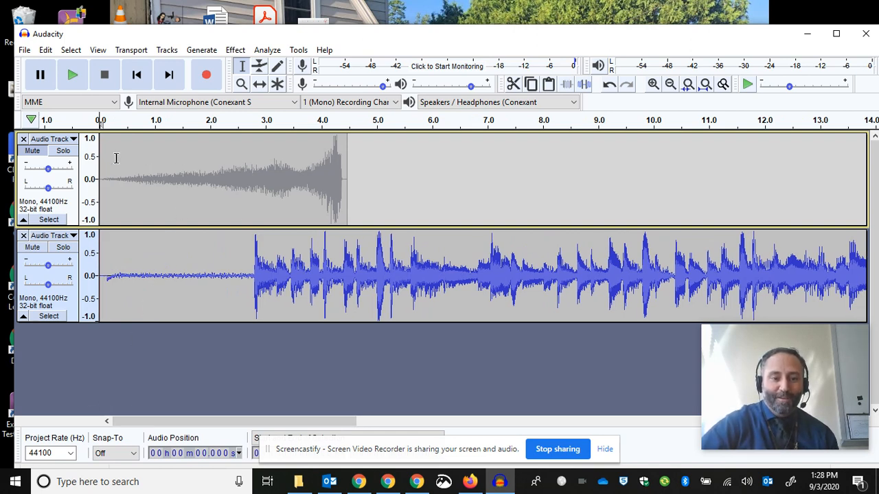
{"action": "left_click", "coordinate": [33, 150]}
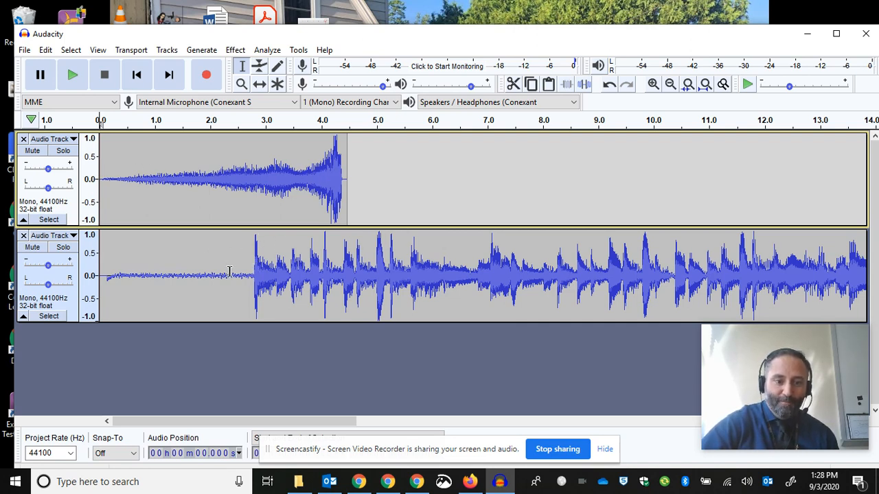
{"action": "left_click_drag", "start_coordinate": [252, 273], "coordinate": [96, 268]}
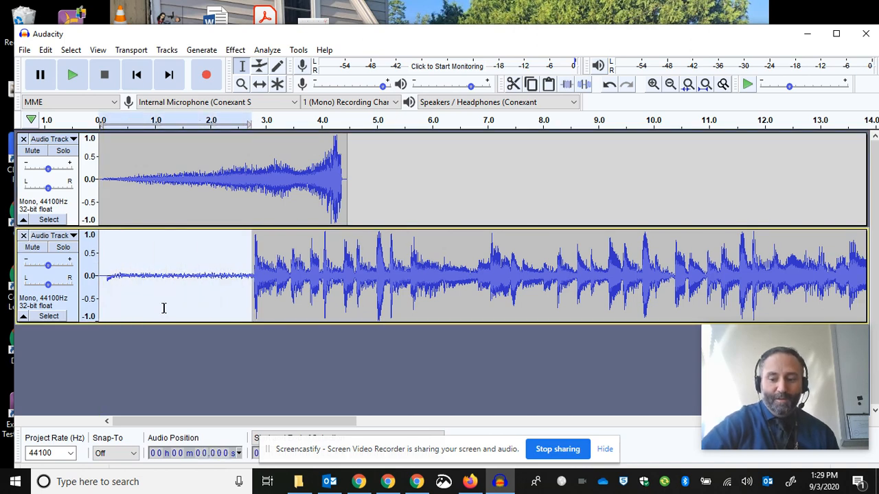
{"action": "key", "text": "Delete"}
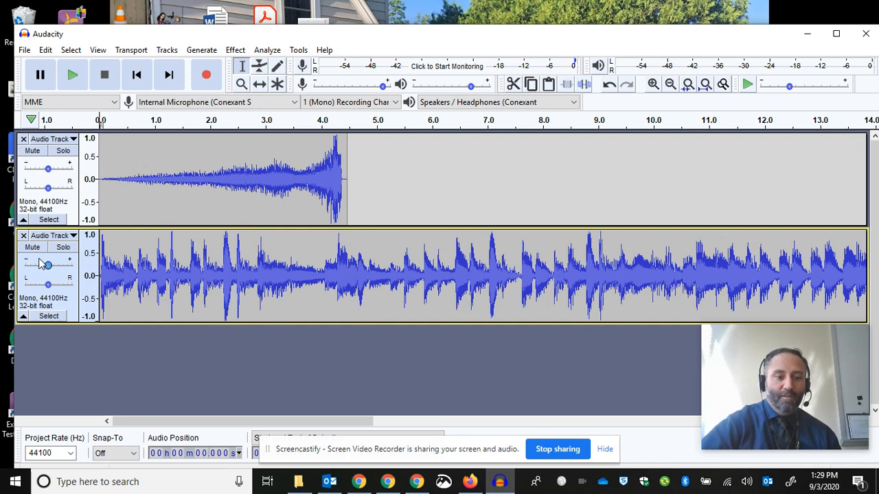
- Shift the second track's guitar recording with the Time Shift Tool to start at about 4.2 seconds, where the reversed strum peaks
{"action": "left_click", "coordinate": [29, 277]}
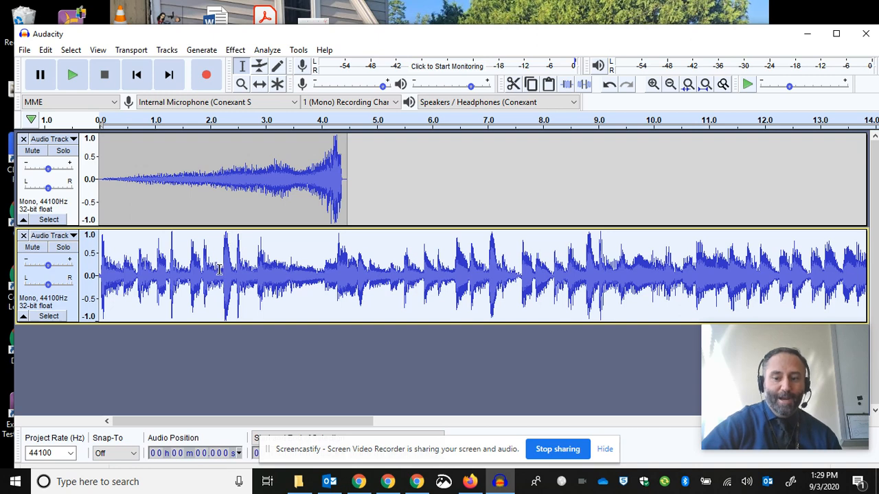
{"action": "left_click", "coordinate": [259, 84]}
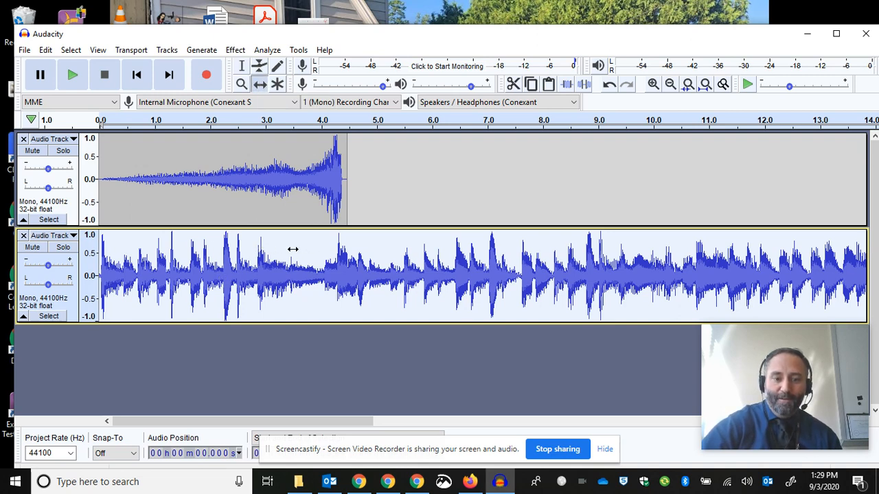
{"action": "left_click_drag", "start_coordinate": [267, 252], "coordinate": [501, 262]}
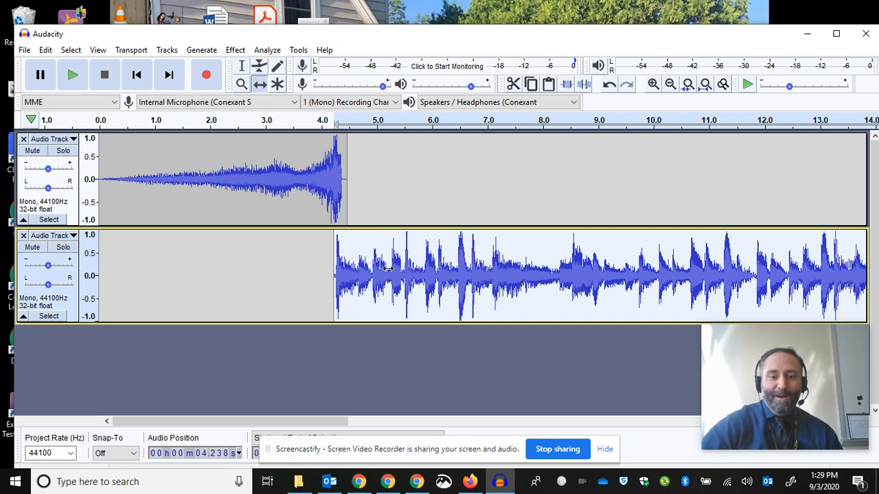
- Switch to the Selection Tool and play the two-track mix from the start to check the transition into the guitar part
{"action": "left_click", "coordinate": [242, 67]}
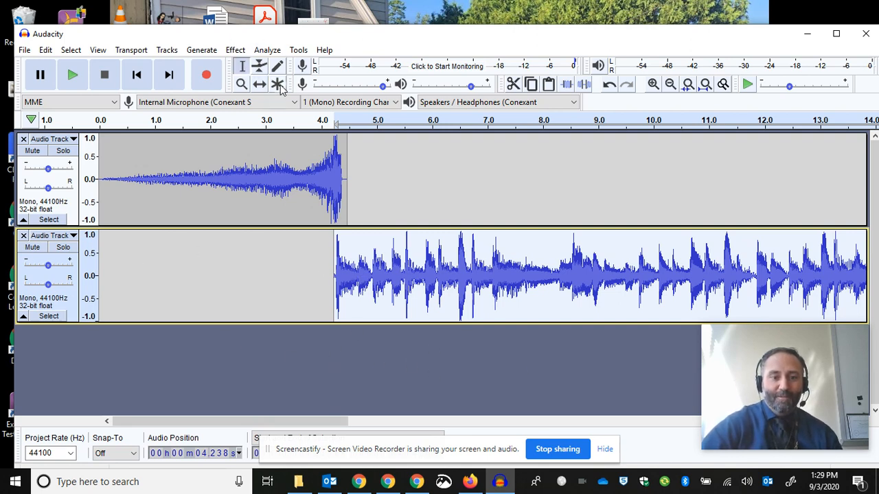
{"action": "left_click", "coordinate": [137, 74]}
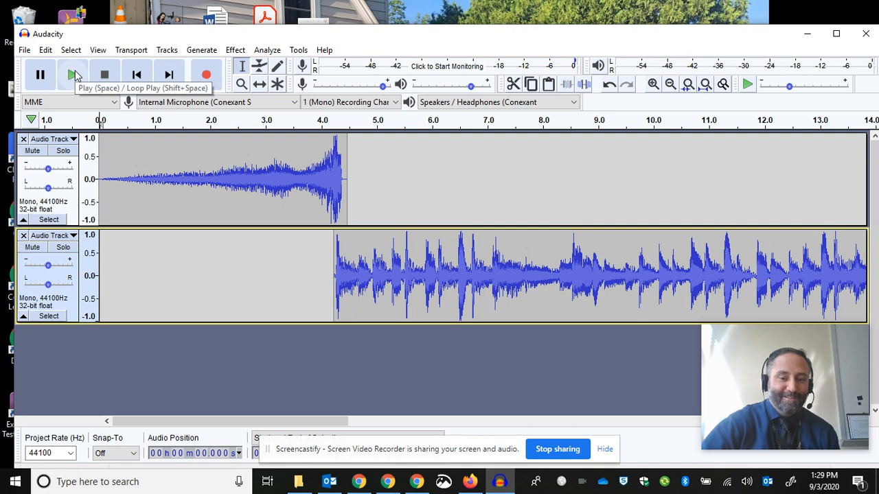
{"action": "left_click", "coordinate": [79, 80]}
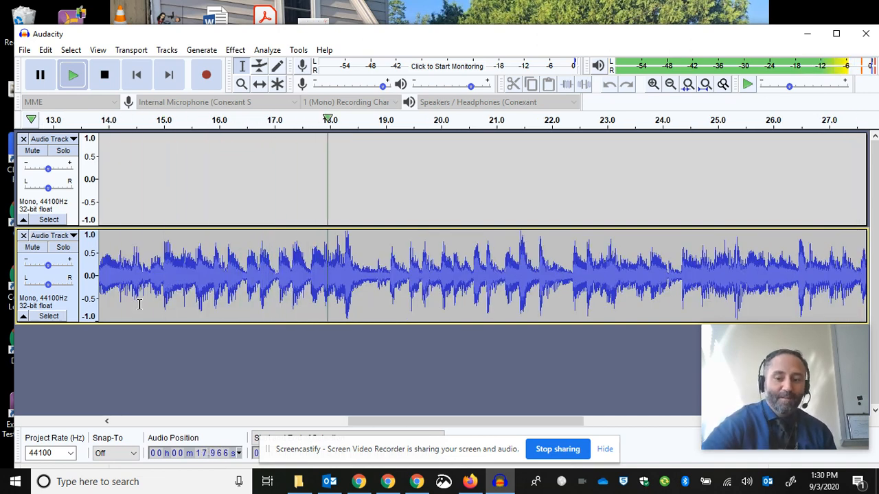
{"action": "left_click", "coordinate": [104, 75]}
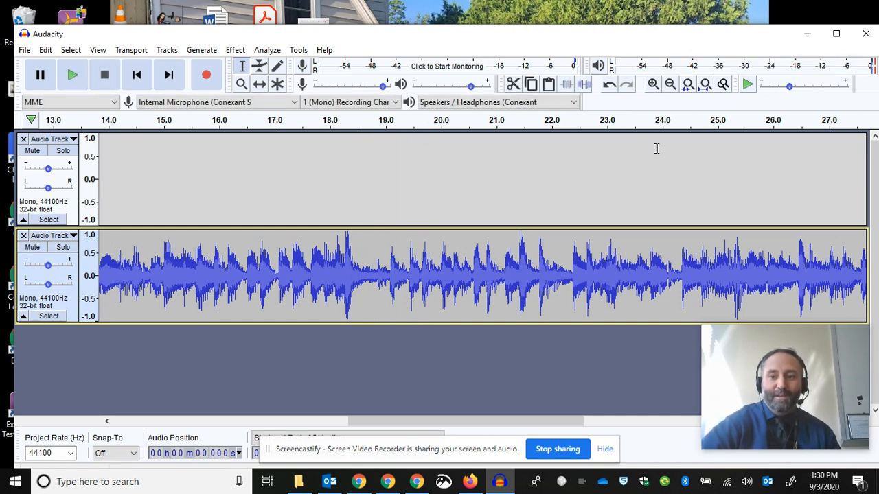
- Play the mix from about 15.4 seconds and slightly lower the gain of the second guitar track while listening
{"action": "left_click", "coordinate": [186, 124]}
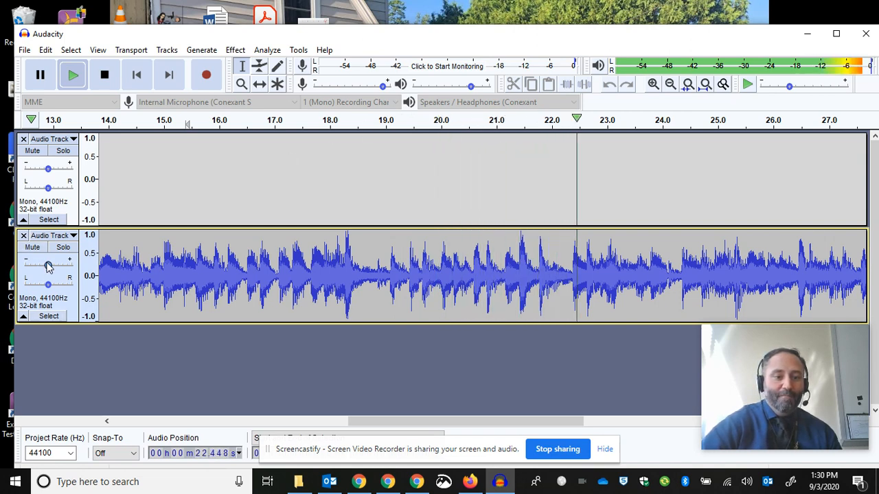
{"action": "left_click_drag", "start_coordinate": [47, 265], "coordinate": [46, 268]}
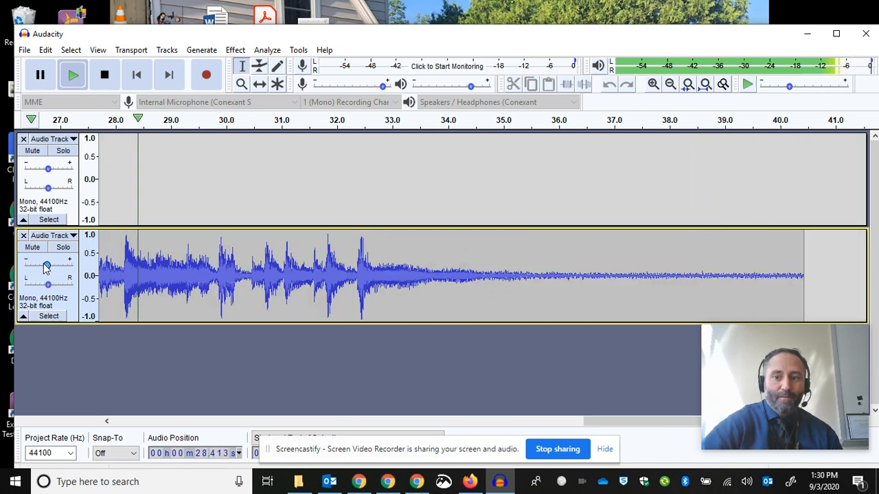
{"action": "left_click_drag", "start_coordinate": [46, 267], "coordinate": [38, 264]}
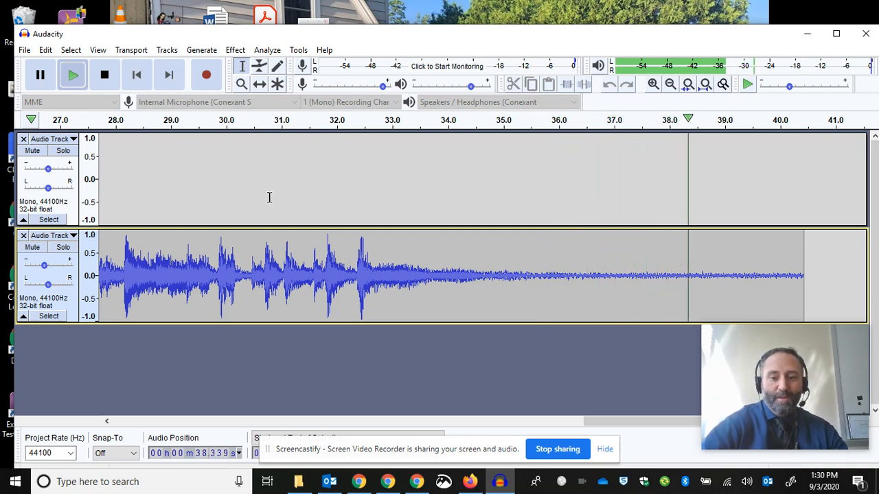
{"action": "left_click", "coordinate": [104, 75]}
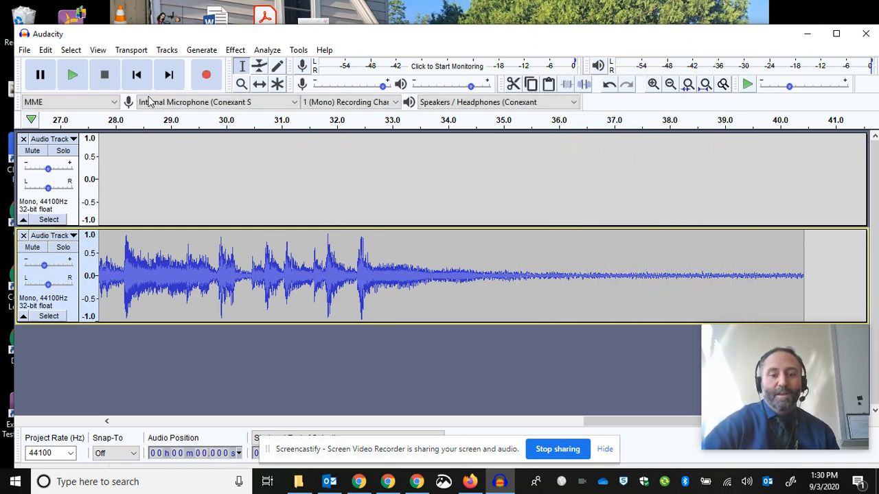
- Set the playback device to Speakers (USB Audio Device)
{"action": "left_click_drag", "start_coordinate": [596, 420], "coordinate": [120, 401]}
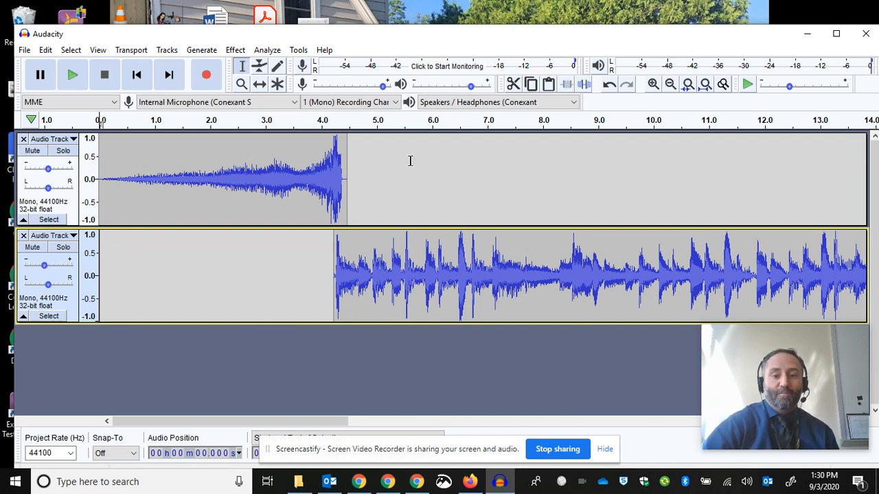
{"action": "left_click", "coordinate": [530, 105]}
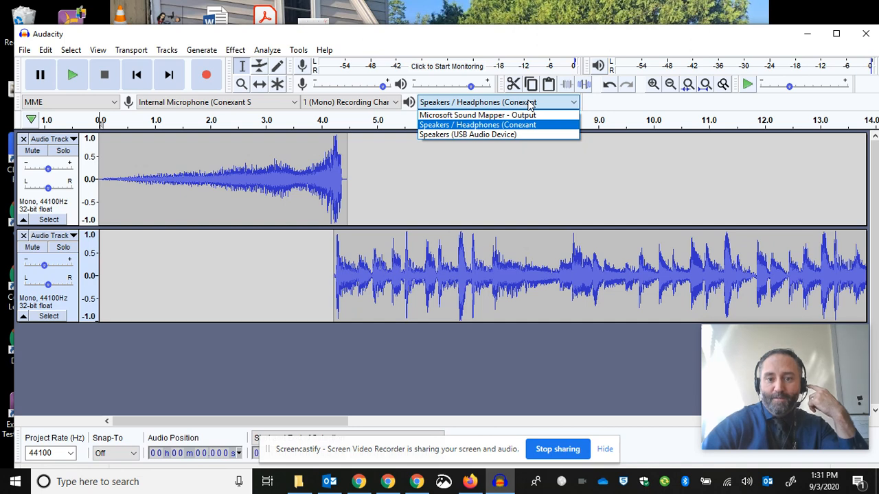
{"action": "left_click", "coordinate": [523, 134]}
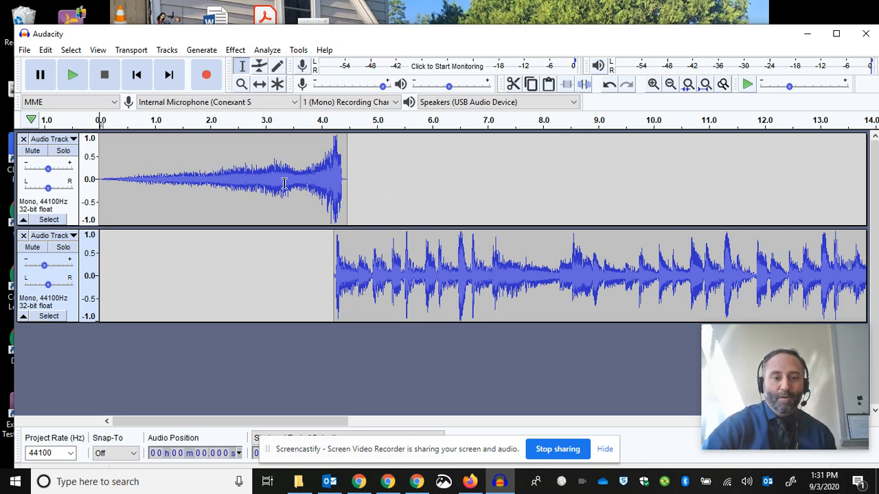
- Add a new mono track and record a voice part of about 37.5 seconds on it from the project start
{"action": "left_click", "coordinate": [138, 77]}
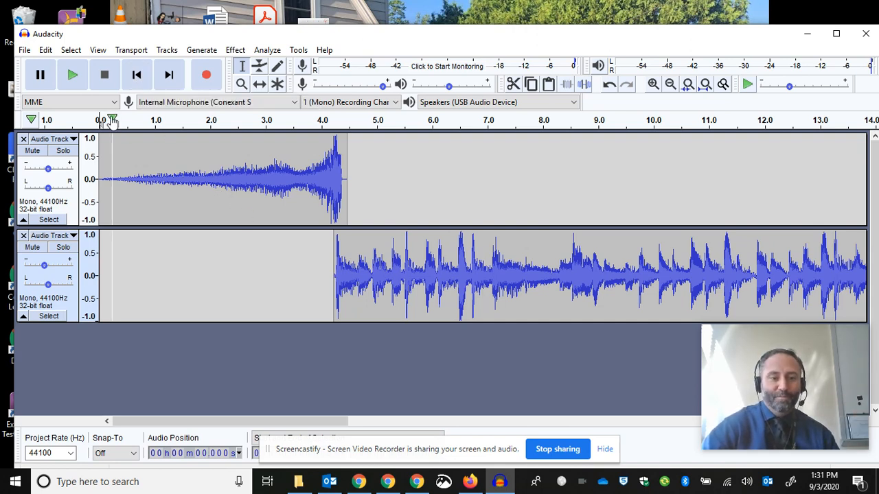
{"action": "left_click", "coordinate": [138, 77]}
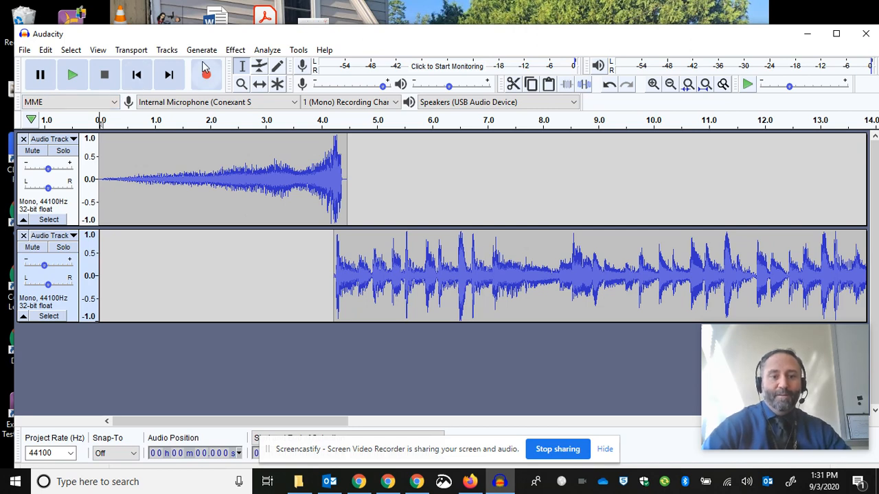
{"action": "left_click", "coordinate": [169, 50]}
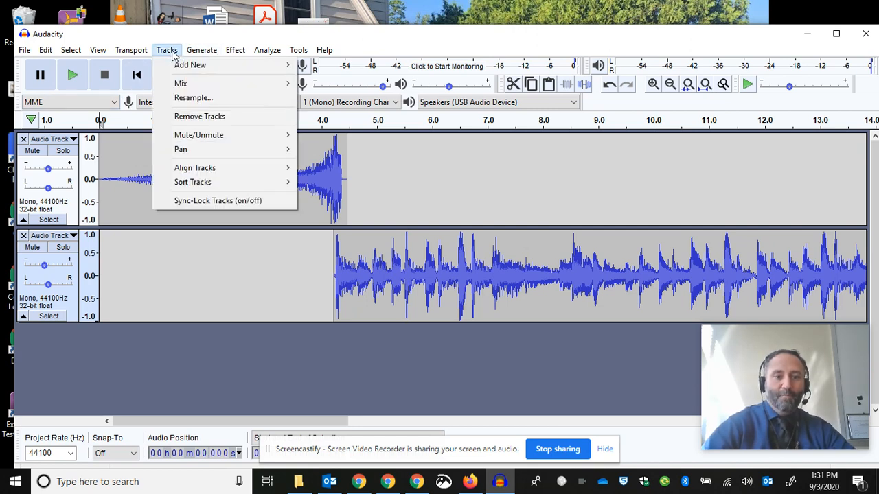
{"action": "mouse_move", "coordinate": [178, 68]}
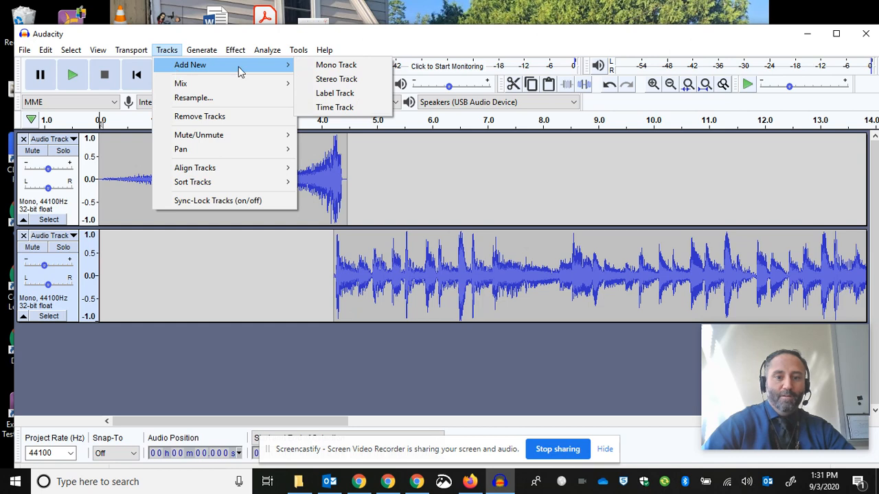
{"action": "left_click", "coordinate": [336, 66]}
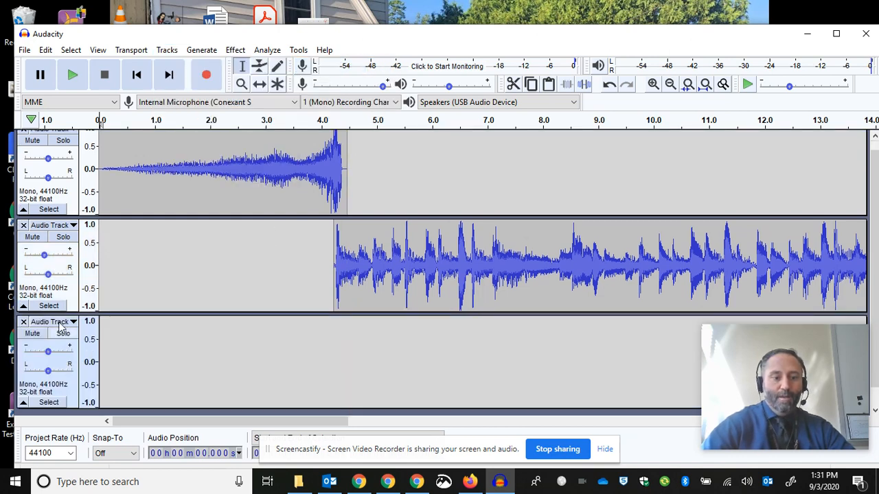
{"action": "left_click", "coordinate": [208, 78]}
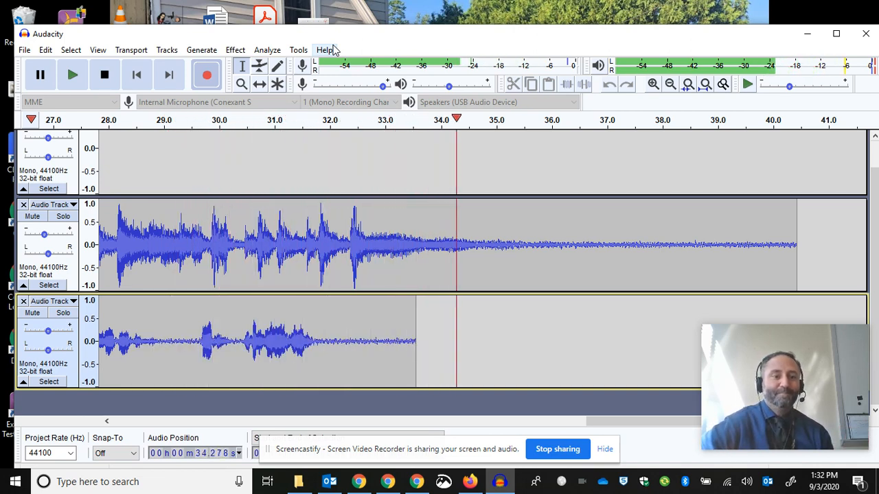
{"action": "left_click", "coordinate": [105, 75]}
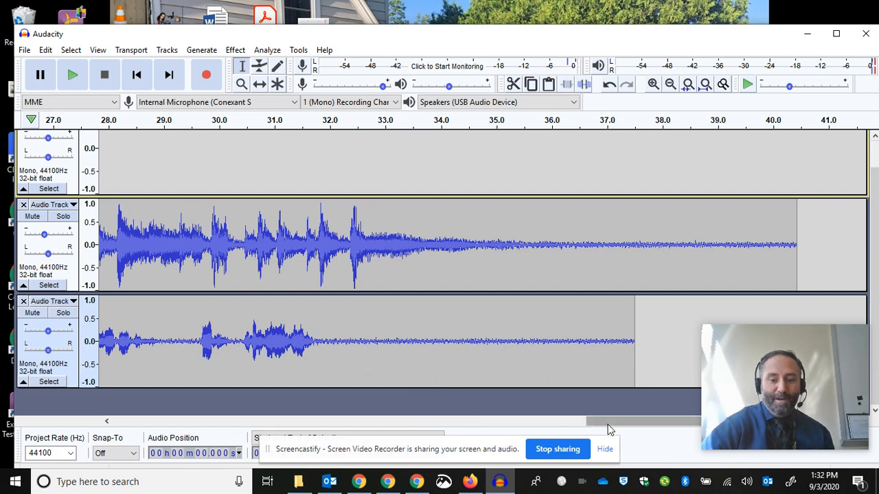
- Rename the reversed strum track "1 Crescendo in"
{"action": "left_click_drag", "start_coordinate": [608, 424], "coordinate": [134, 417]}
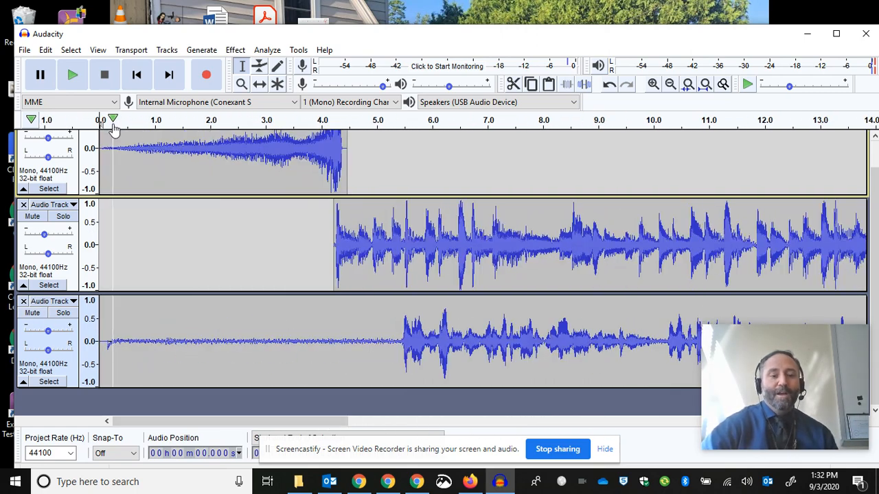
{"action": "left_click_drag", "start_coordinate": [875, 259], "coordinate": [875, 233]}
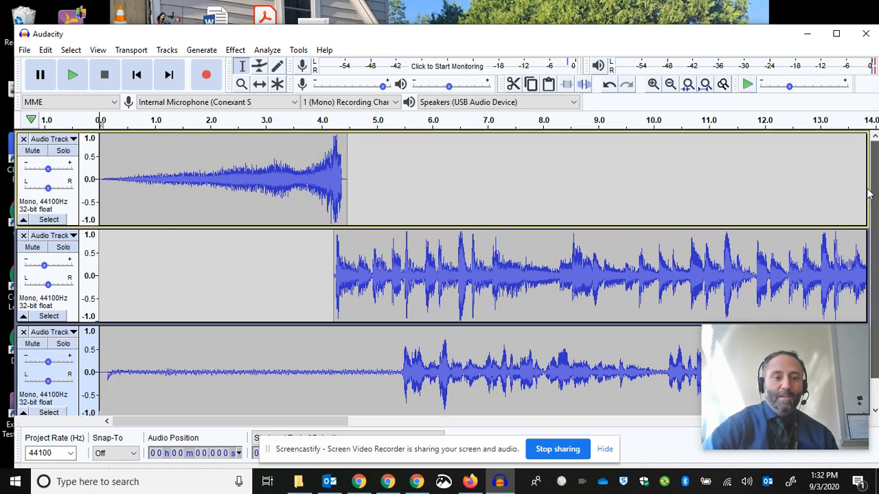
{"action": "left_click", "coordinate": [71, 139]}
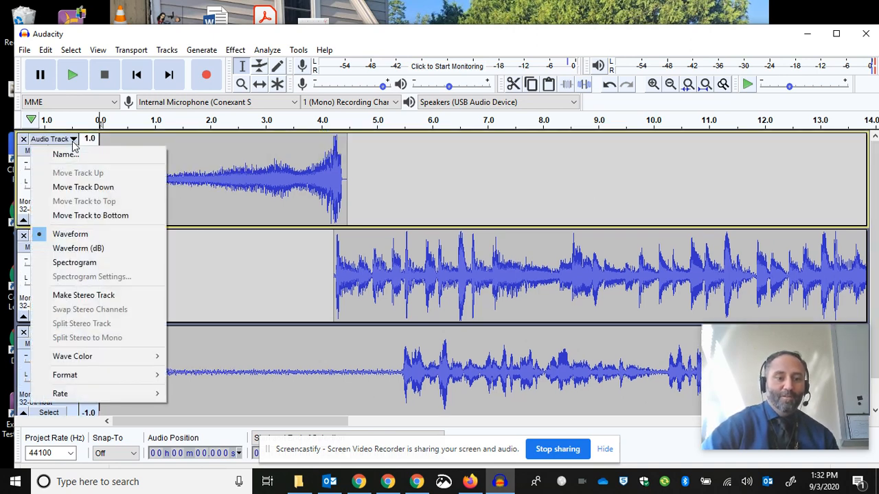
{"action": "left_click", "coordinate": [65, 155]}
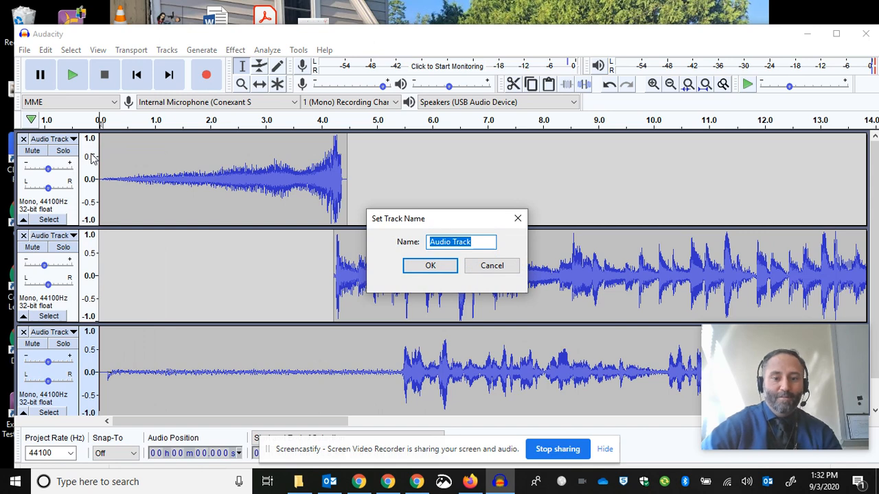
{"action": "type", "text": "Crescendo in"}
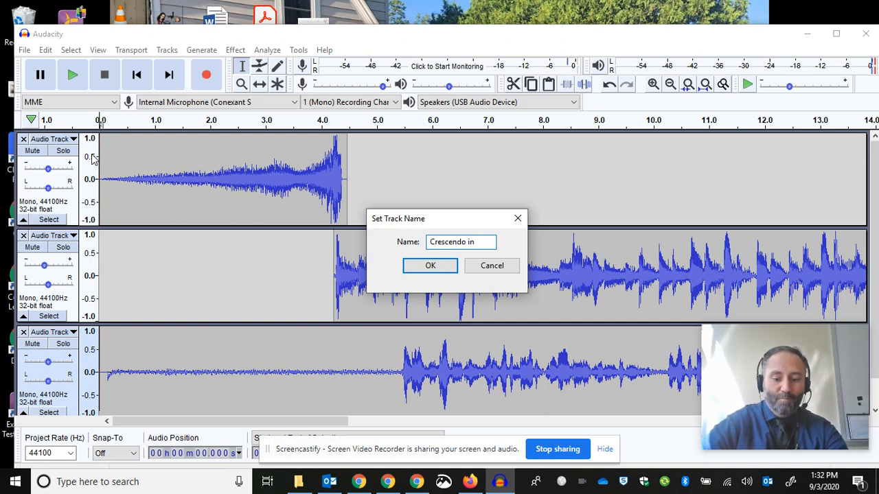
{"action": "left_click", "coordinate": [444, 267]}
- Rename the second guitar track "2 Guitar Teaser" and the voice recording track "3 Voice Intro"
{"action": "left_click", "coordinate": [71, 237]}
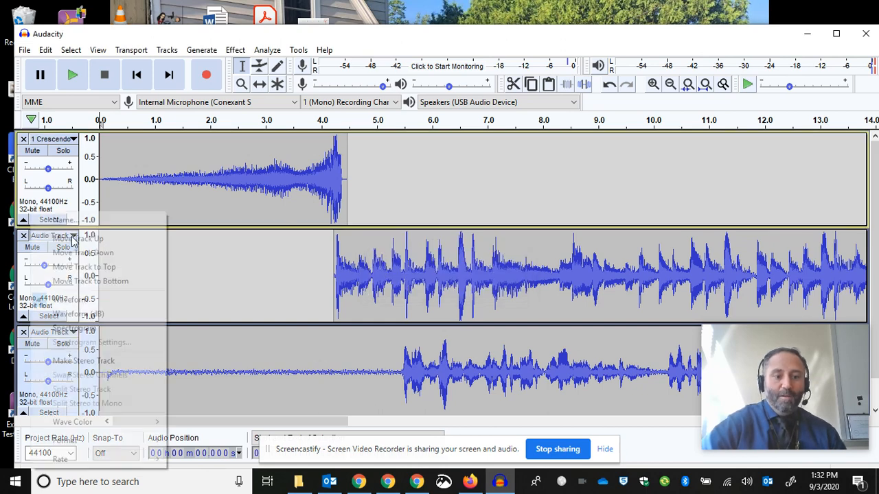
{"action": "left_click", "coordinate": [59, 221]}
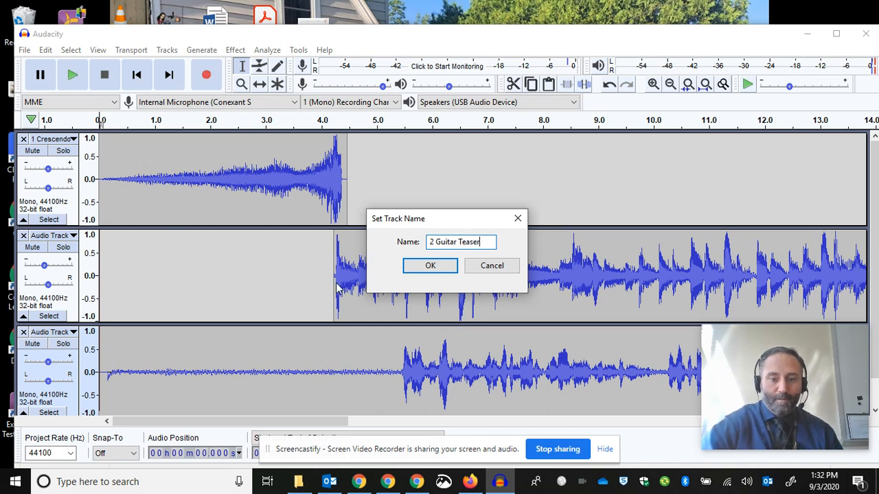
{"action": "left_click", "coordinate": [443, 268]}
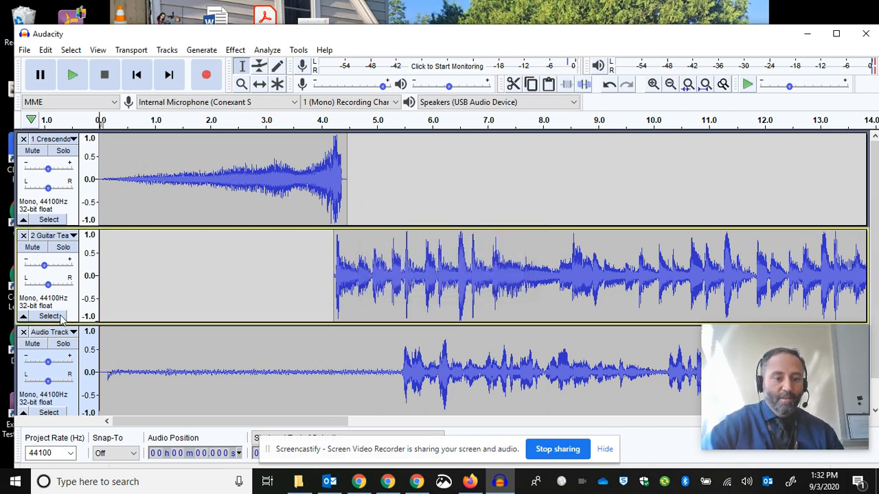
{"action": "left_click", "coordinate": [44, 333]}
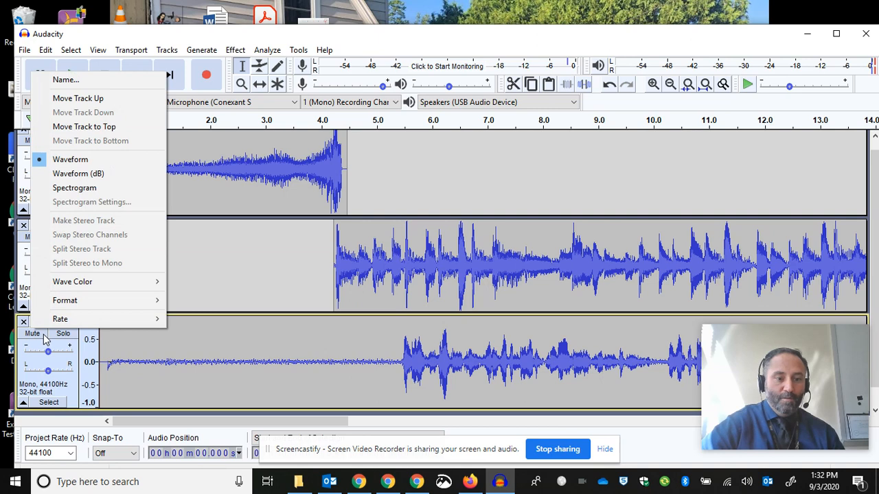
{"action": "left_click", "coordinate": [77, 81]}
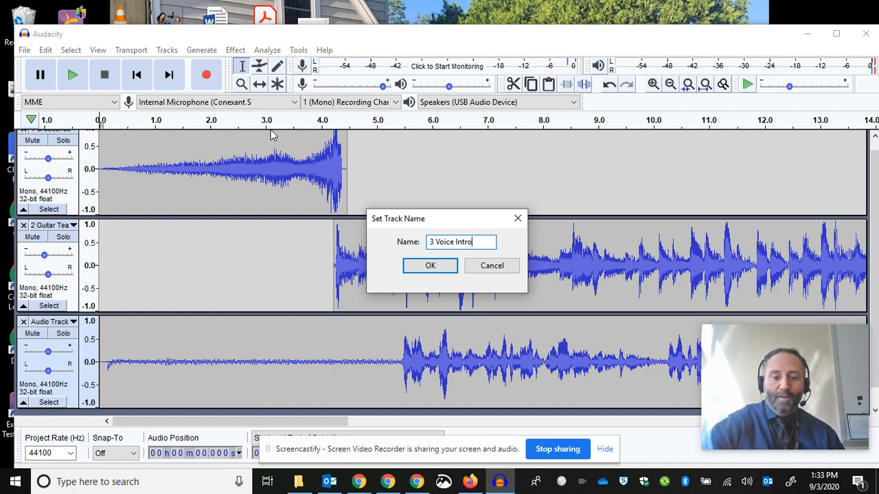
{"action": "left_click", "coordinate": [430, 265]}
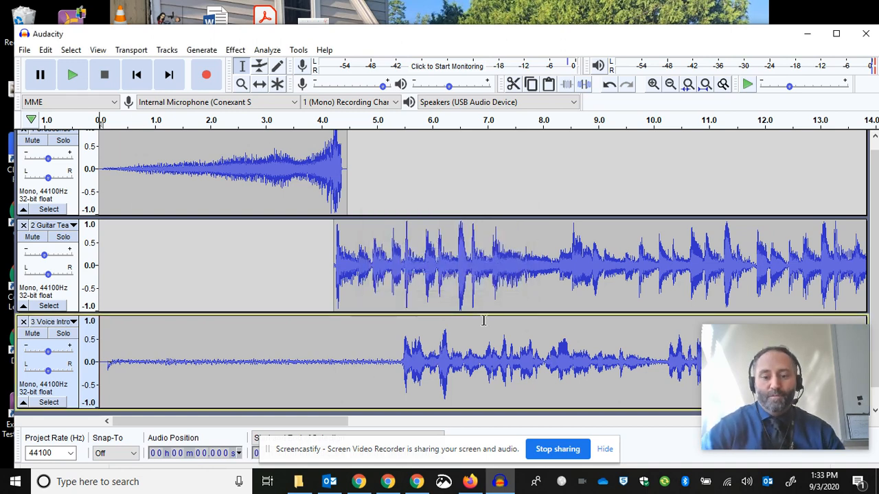
- Set the playback device back to Speakers / Headphones (Conexant) and play the three-track mix from the start
{"action": "left_click", "coordinate": [533, 103]}
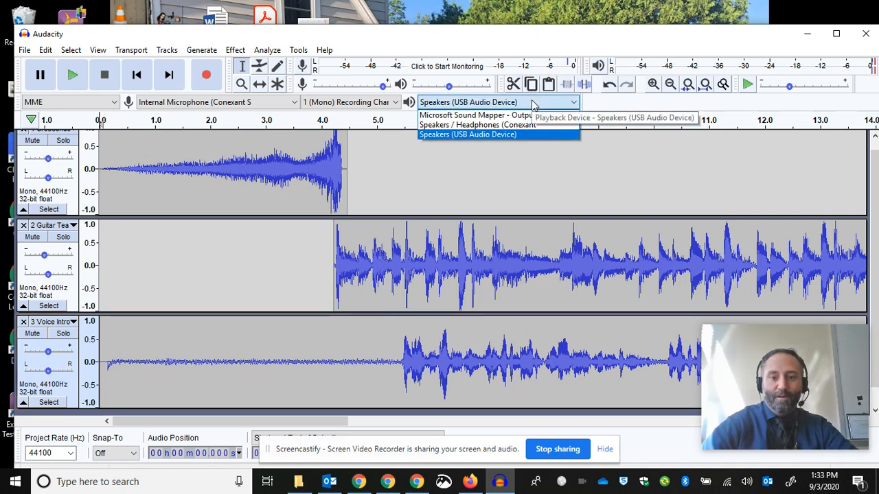
{"action": "left_click", "coordinate": [523, 125]}
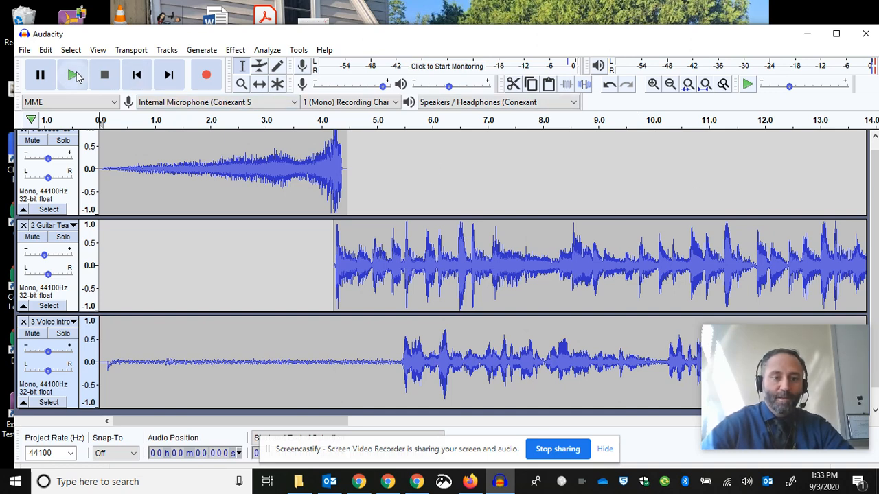
{"action": "left_click", "coordinate": [74, 75]}
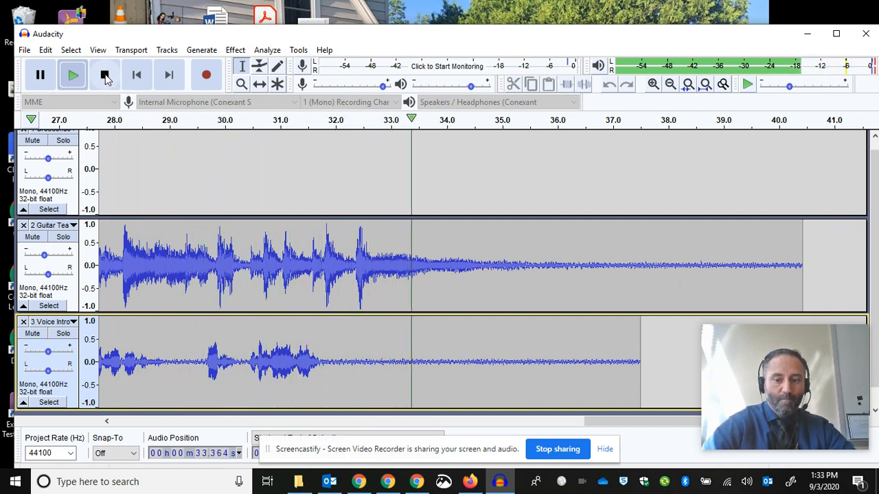
{"action": "left_click", "coordinate": [105, 77]}
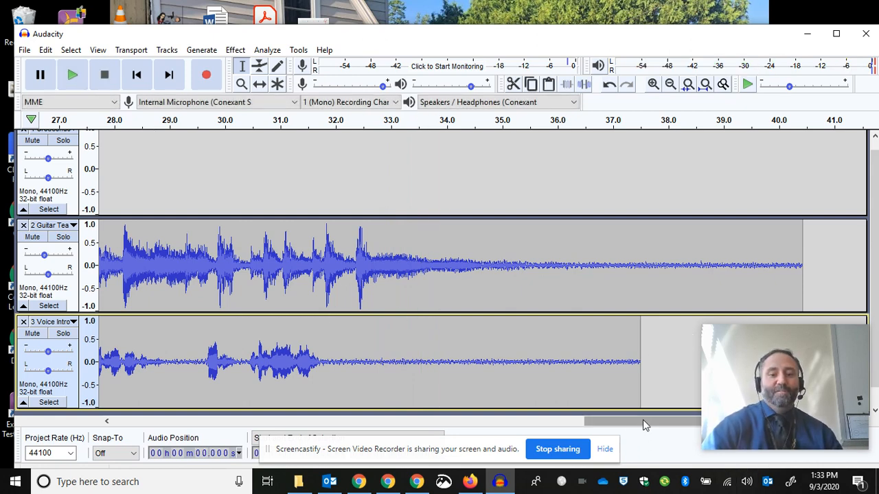
- Play the mix from about 5.3 seconds, just before the speech begins, and pause it after a few seconds
{"action": "mouse_move", "coordinate": [642, 419]}
{"action": "left_mouse_down"}
{"action": "mouse_move", "coordinate": [265, 420]}
{"action": "mouse_move", "coordinate": [175, 411]}
{"action": "left_mouse_up"}
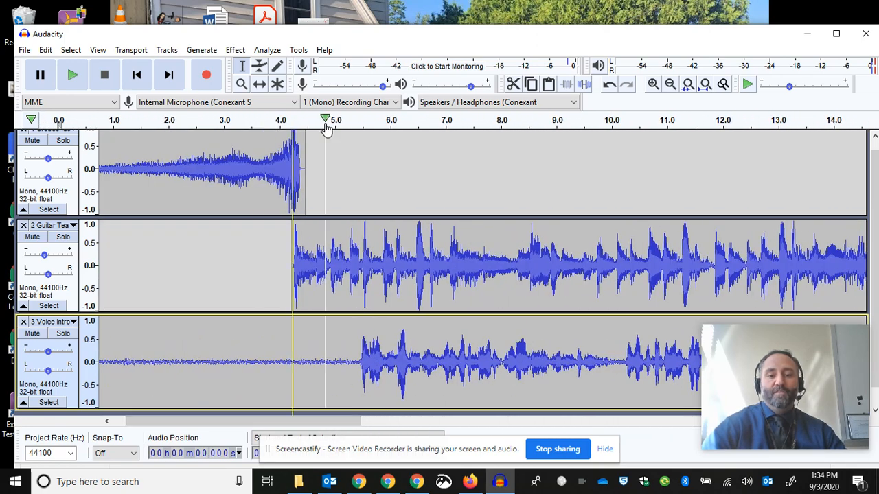
{"action": "left_click", "coordinate": [350, 119]}
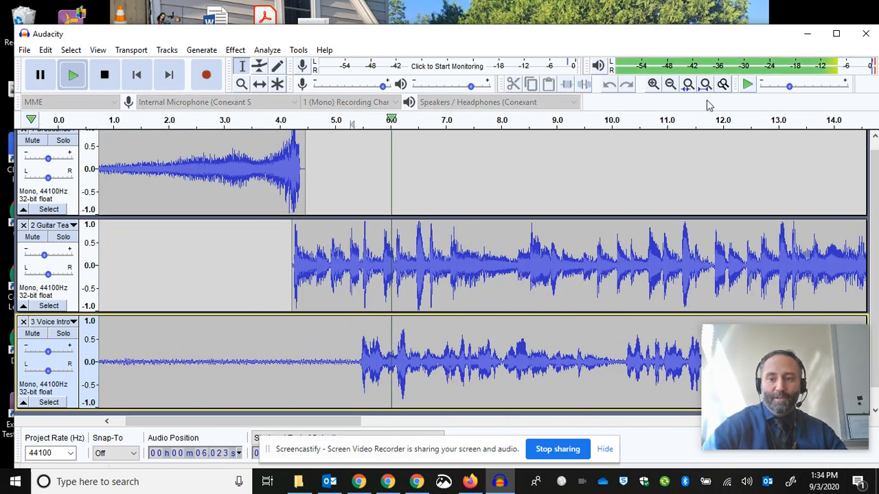
{"action": "left_click", "coordinate": [40, 75]}
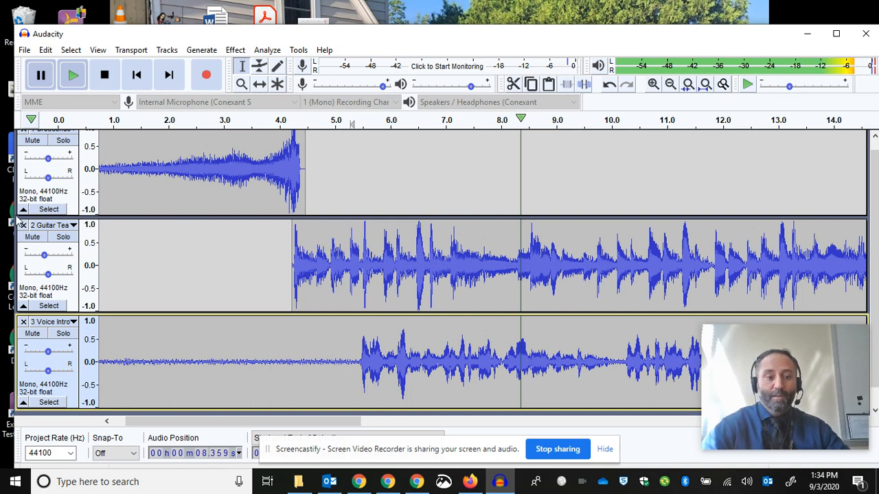
- Lower the gain of both the 2 Guitar Teaser track and the 3 Voice Intro track slightly
{"action": "left_click", "coordinate": [44, 256]}
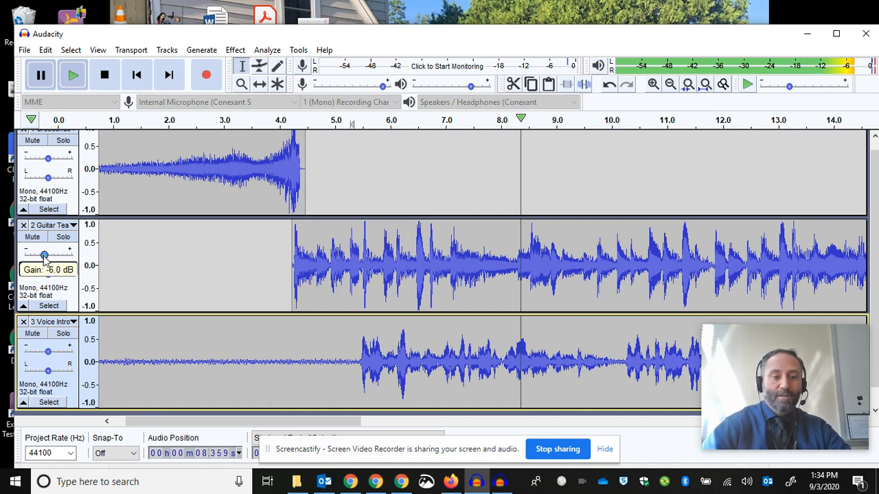
{"action": "left_click", "coordinate": [43, 256]}
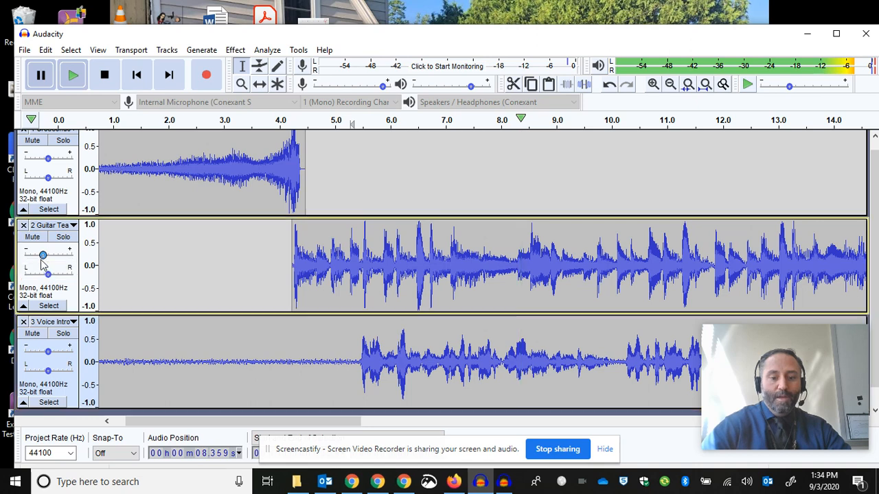
{"action": "mouse_move", "coordinate": [48, 355]}
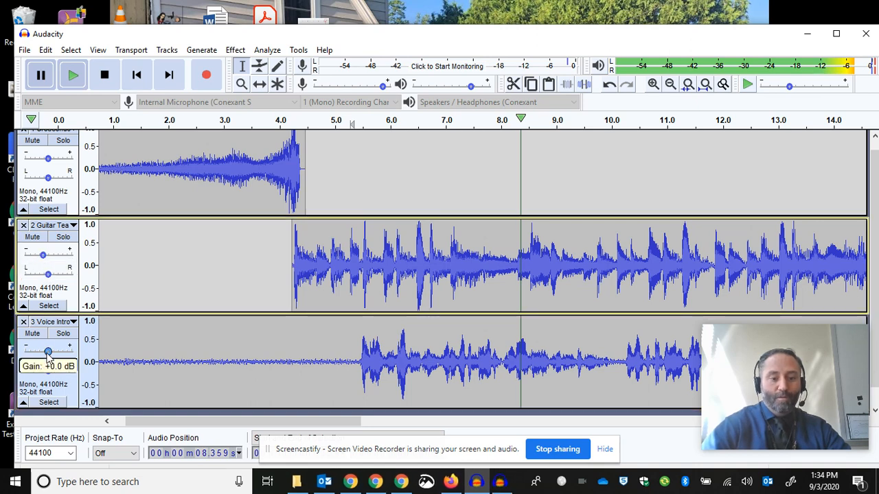
{"action": "left_click_drag", "start_coordinate": [45, 354], "coordinate": [45, 354]}
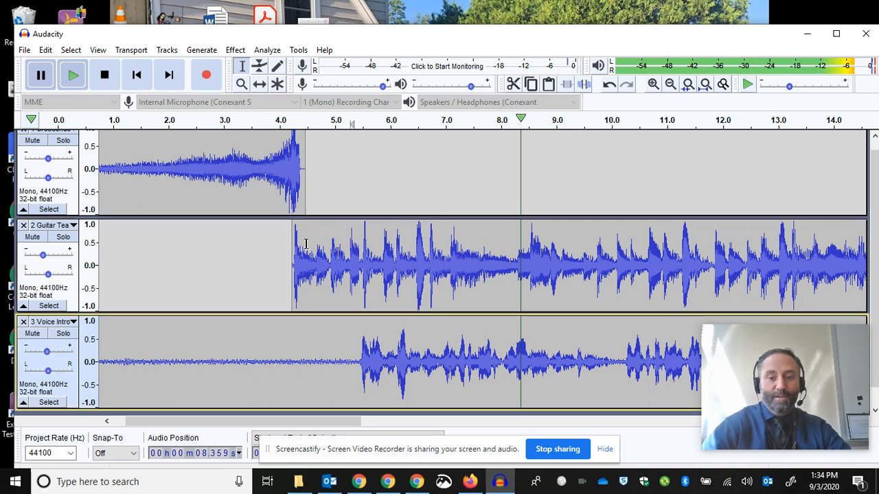
- Play the rebalanced mix from about 4.5 seconds to check the levels, and stop playback
{"action": "left_click", "coordinate": [309, 120]}
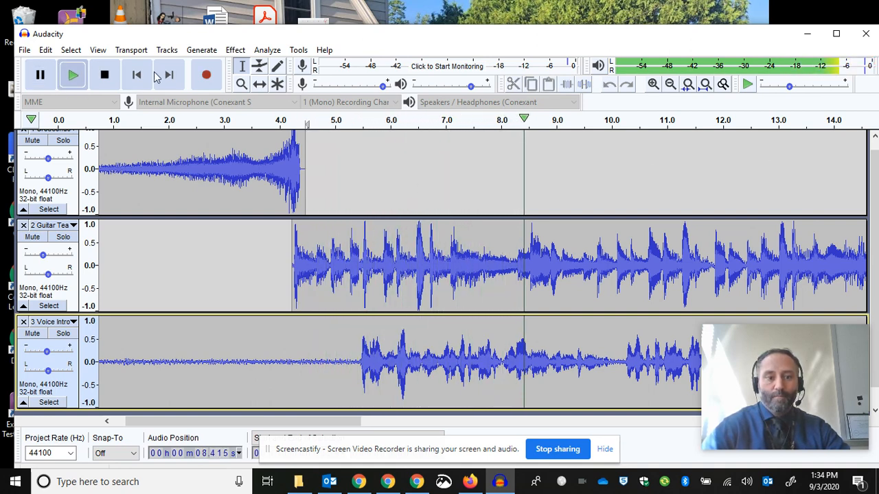
{"action": "left_click", "coordinate": [41, 77]}
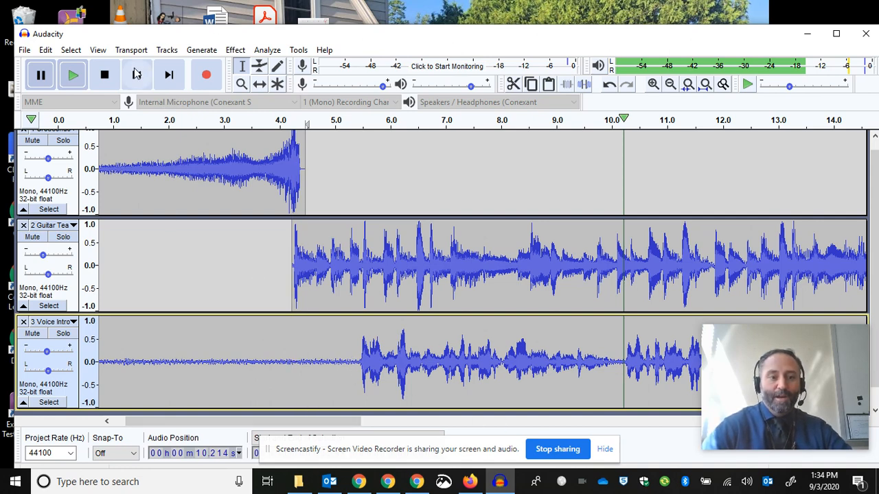
{"action": "left_click", "coordinate": [104, 75]}
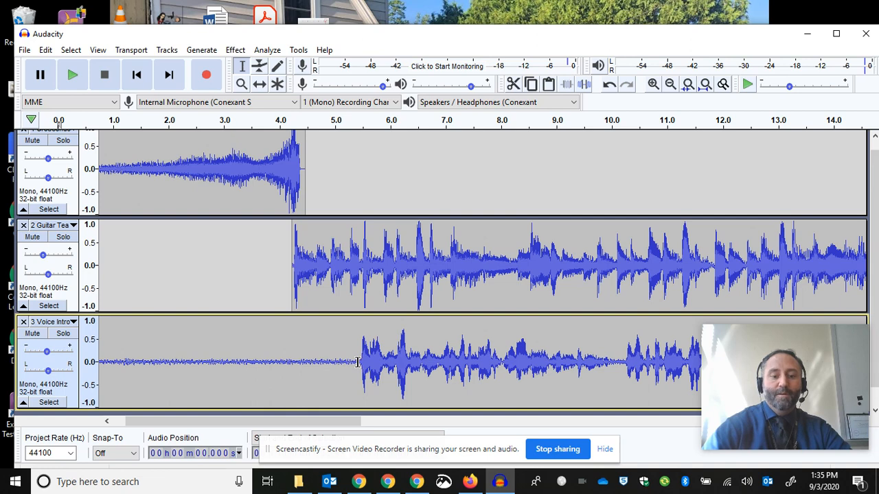
- Replace the background noise before the speech on the voice track, from 0 to about 5.4 seconds, with generated silence
{"action": "left_click_drag", "start_coordinate": [357, 362], "coordinate": [87, 339]}
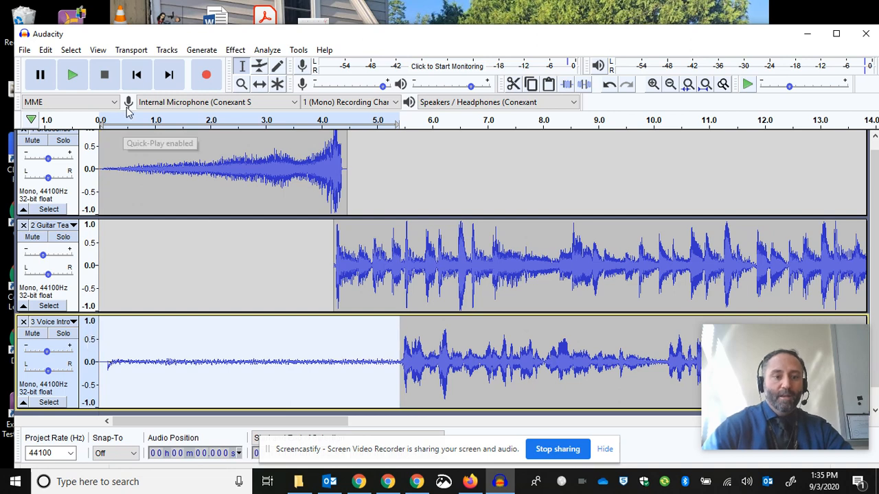
{"action": "left_click", "coordinate": [192, 53]}
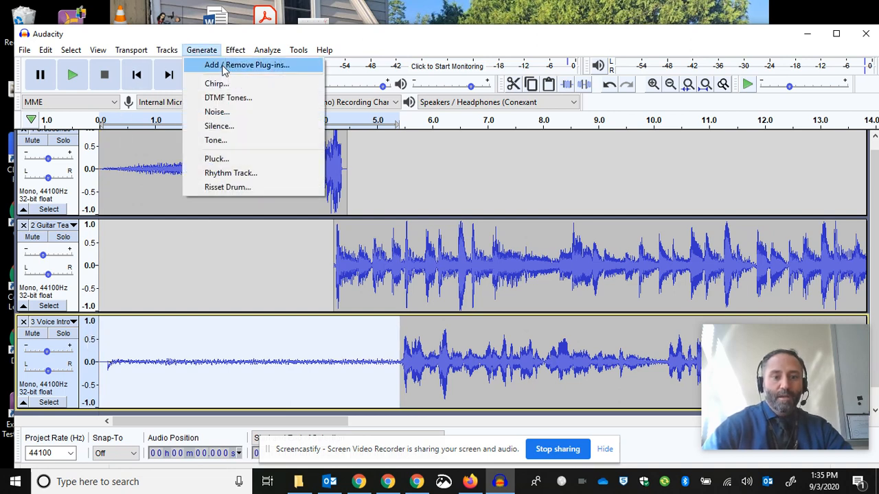
{"action": "left_click", "coordinate": [229, 127]}
{"action": "left_click", "coordinate": [499, 289]}
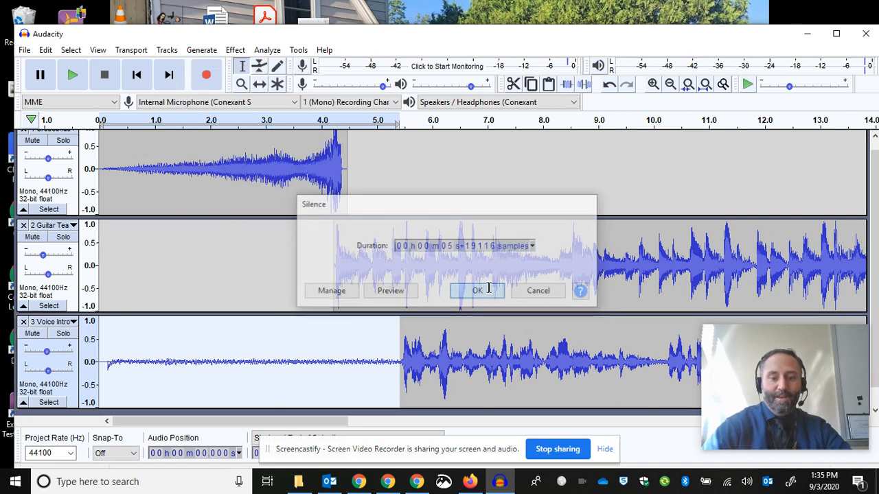
- Apply a Fade Out to the voice track just after the last words, from about 32.1 to 32.6 seconds
{"action": "left_click_drag", "start_coordinate": [327, 423], "coordinate": [823, 427]}
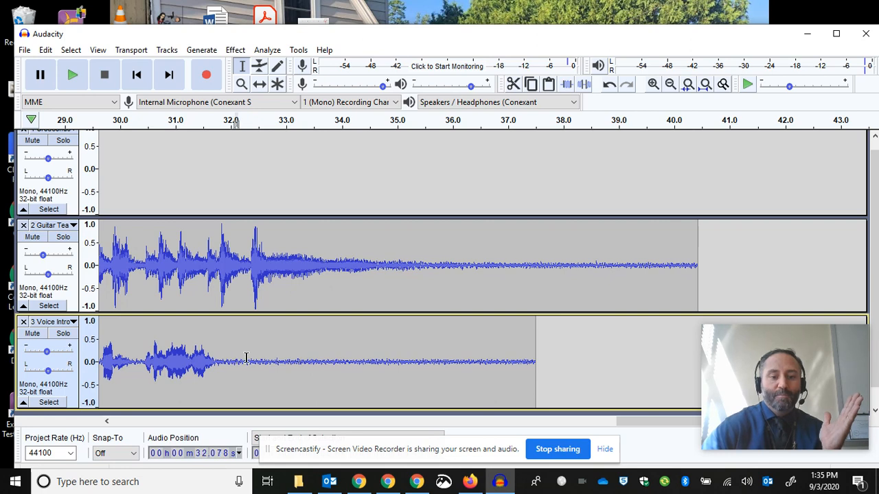
{"action": "left_click_drag", "start_coordinate": [235, 364], "coordinate": [261, 364]}
{"action": "left_click", "coordinate": [198, 50]}
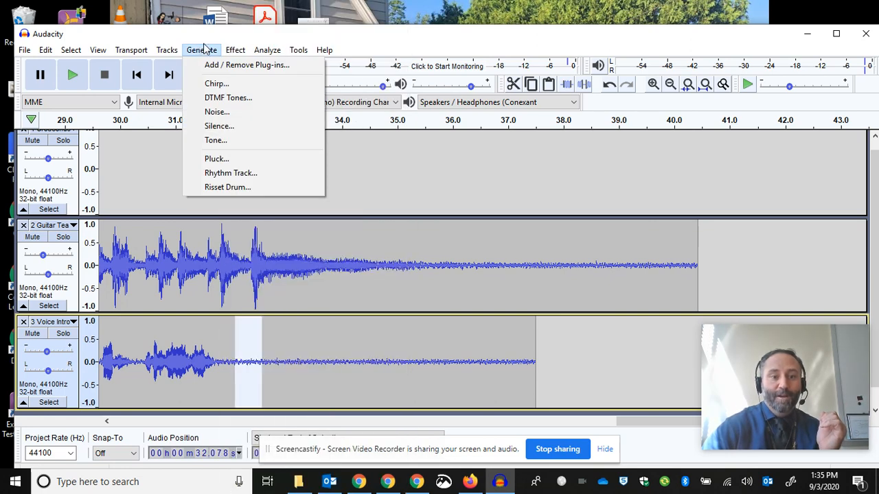
{"action": "mouse_move", "coordinate": [231, 50]}
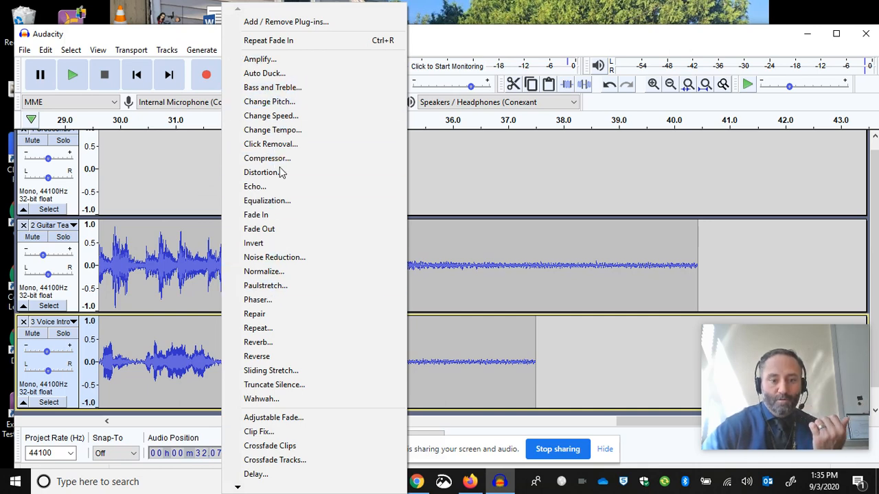
{"action": "left_click", "coordinate": [281, 228]}
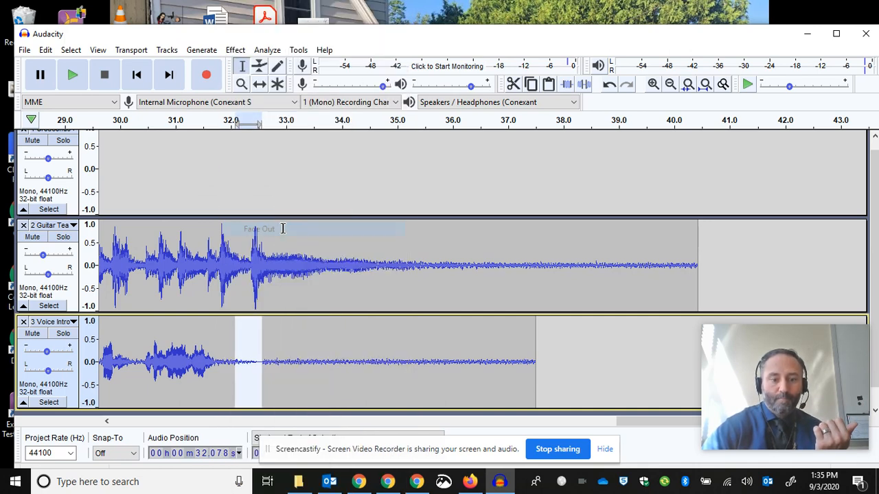
- Delete the leftover audio on the voice track from the end of its fade, at about 32.6 seconds, to the clip's end
{"action": "left_click", "coordinate": [268, 357]}
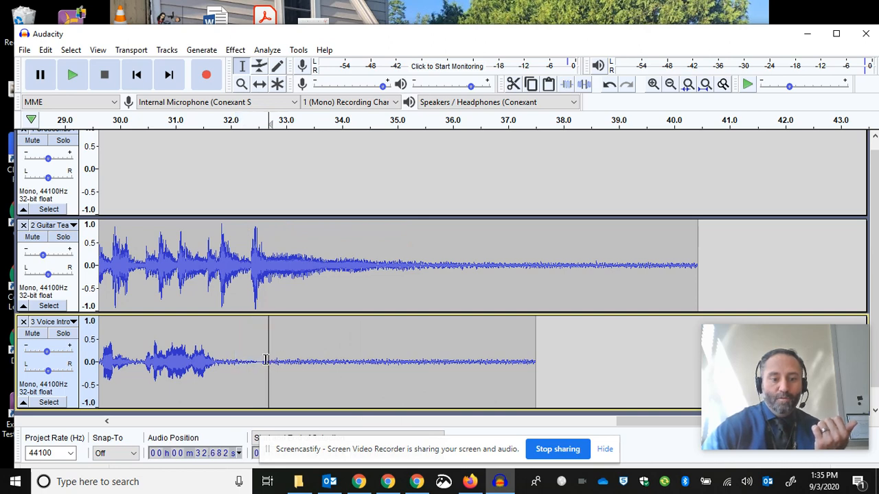
{"action": "left_click_drag", "start_coordinate": [263, 362], "coordinate": [544, 362]}
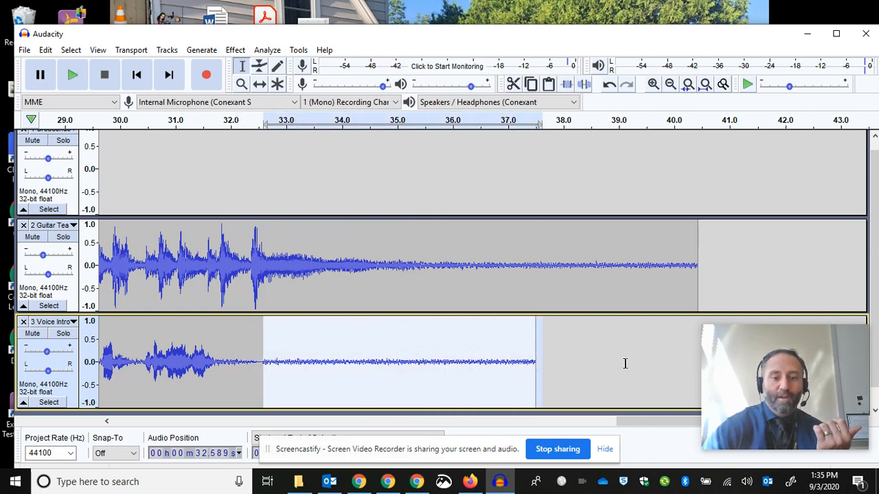
{"action": "key", "text": "Delete"}
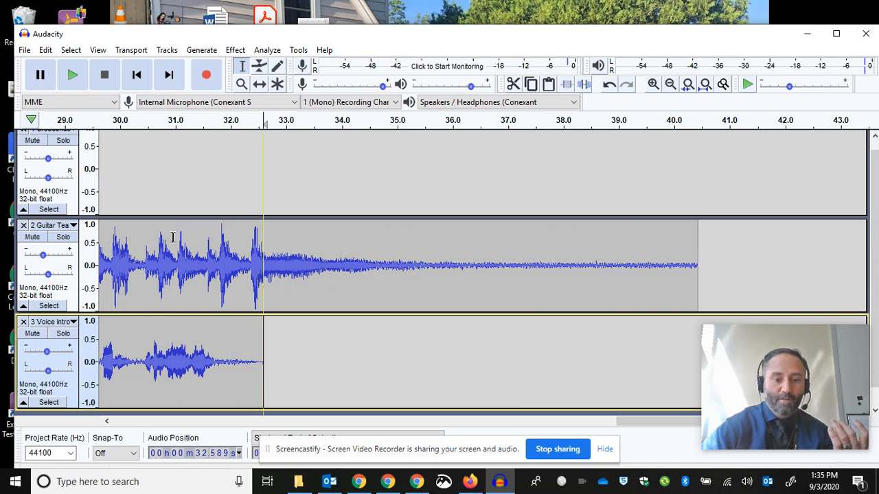
- Apply a Fade Out to the guitar teaser track's decaying tail, from about 35.5 to 37.0 seconds
{"action": "scroll", "coordinate": [268, 344], "scroll_direction": "up", "scroll_amount": 1}
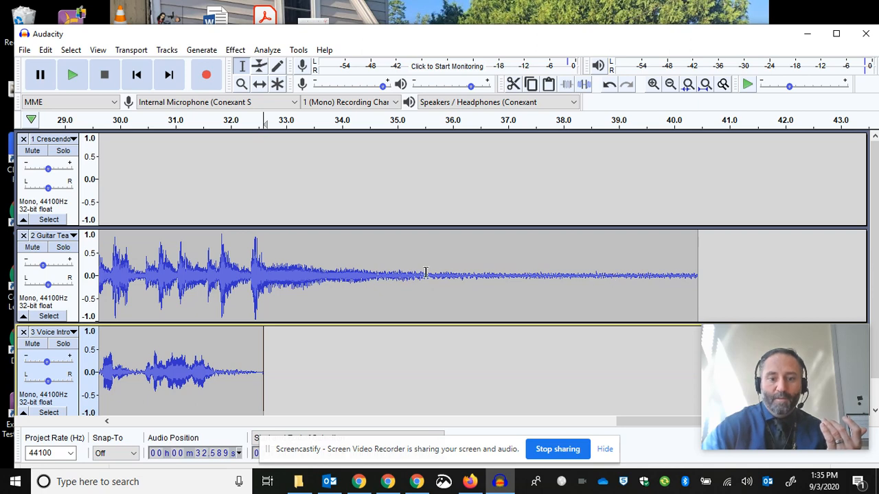
{"action": "left_click_drag", "start_coordinate": [426, 273], "coordinate": [510, 276]}
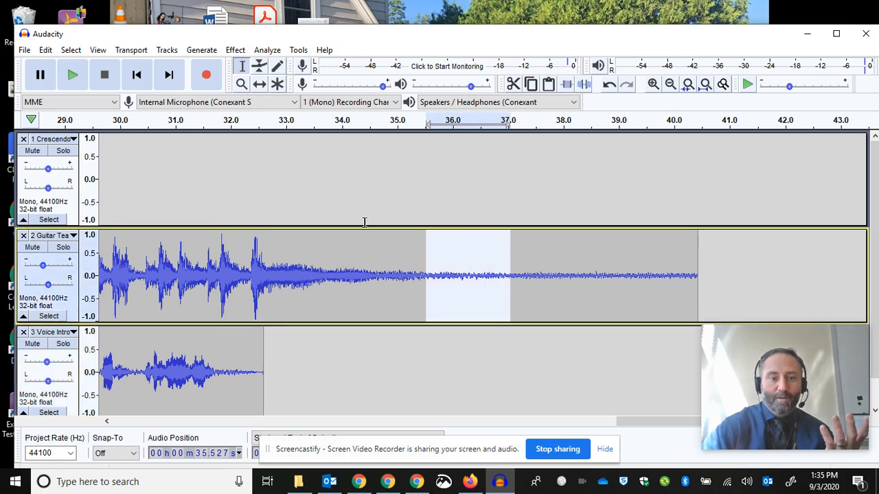
{"action": "left_click", "coordinate": [237, 50]}
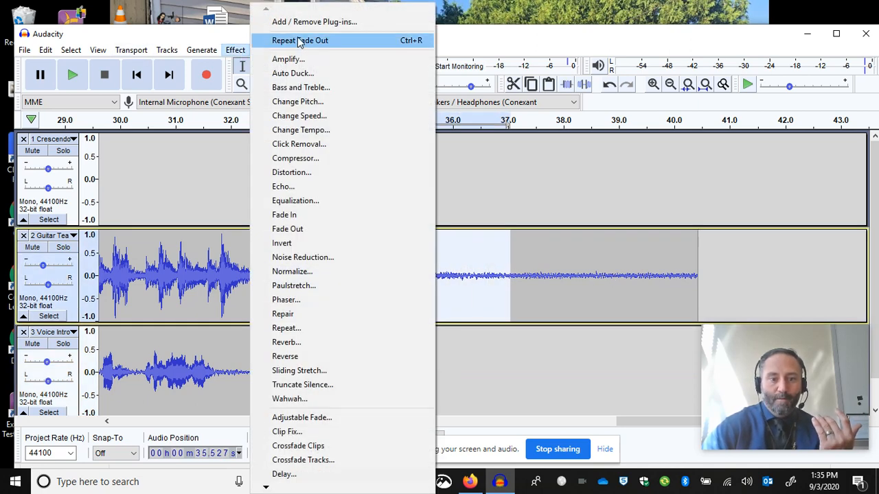
{"action": "left_click", "coordinate": [299, 41]}
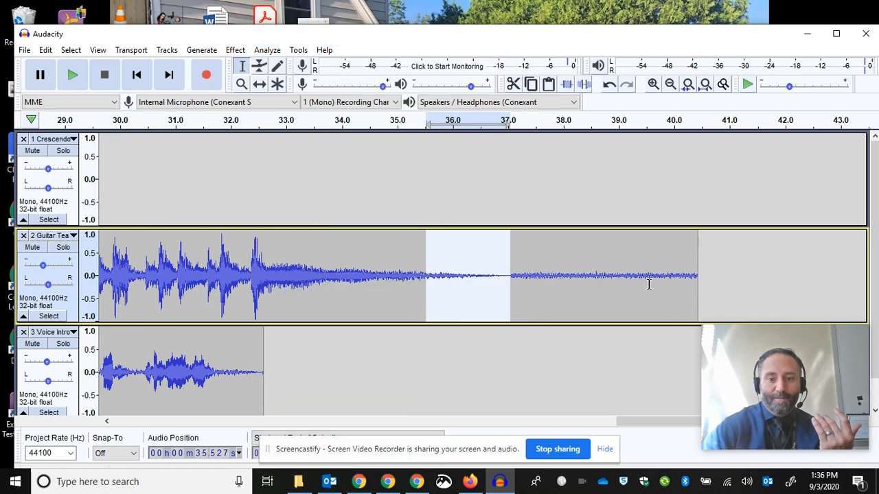
- Delete the rest of the guitar teaser clip after its fade, from about 37.1 seconds to the end
{"action": "left_click", "coordinate": [627, 301]}
{"action": "left_click_drag", "start_coordinate": [511, 274], "coordinate": [699, 275]}
{"action": "key", "text": "Delete"}
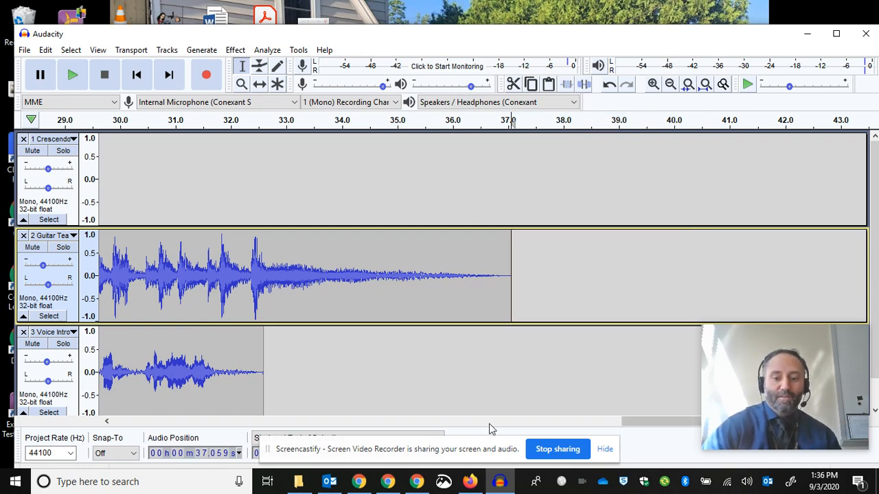
- Save the project in the Audacity Projects folder as "How to create an audio teaser with instruments"
{"action": "left_click_drag", "start_coordinate": [628, 423], "coordinate": [108, 427]}
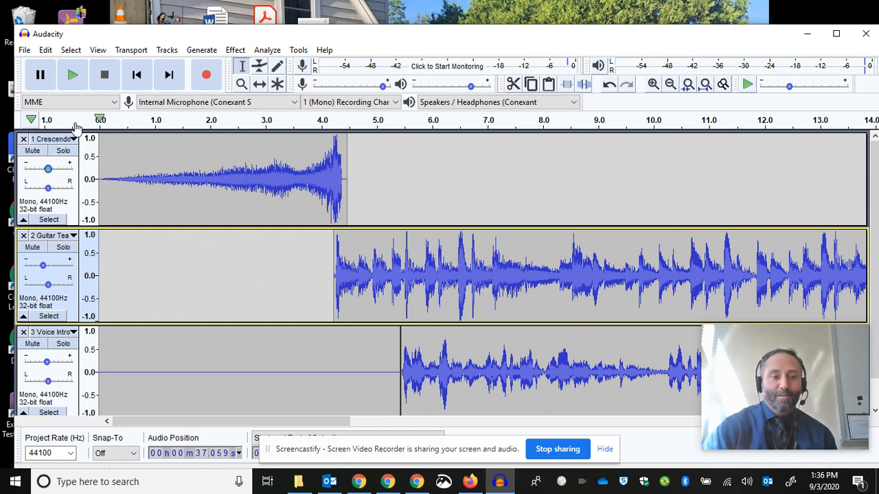
{"action": "left_click", "coordinate": [24, 51]}
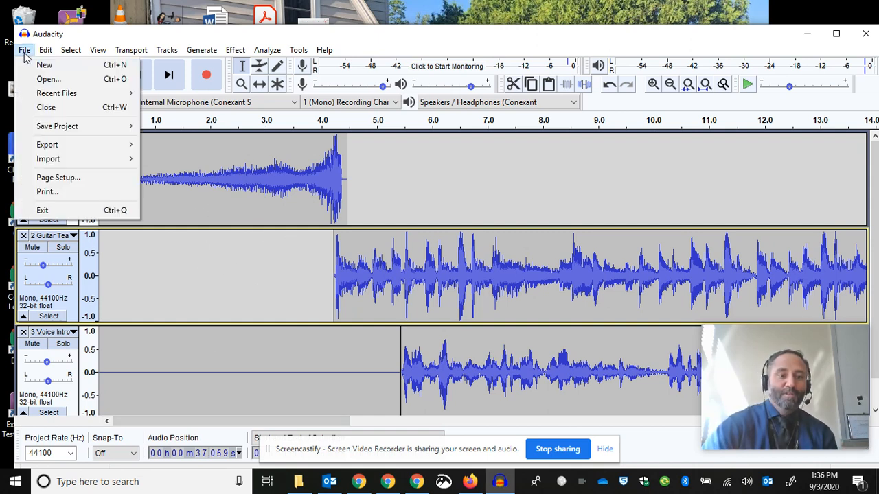
{"action": "mouse_move", "coordinate": [88, 130]}
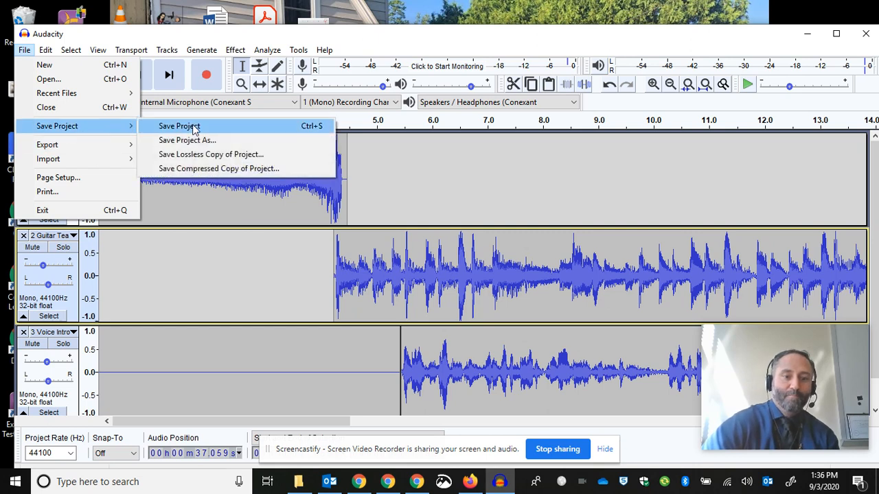
{"action": "left_click", "coordinate": [180, 126]}
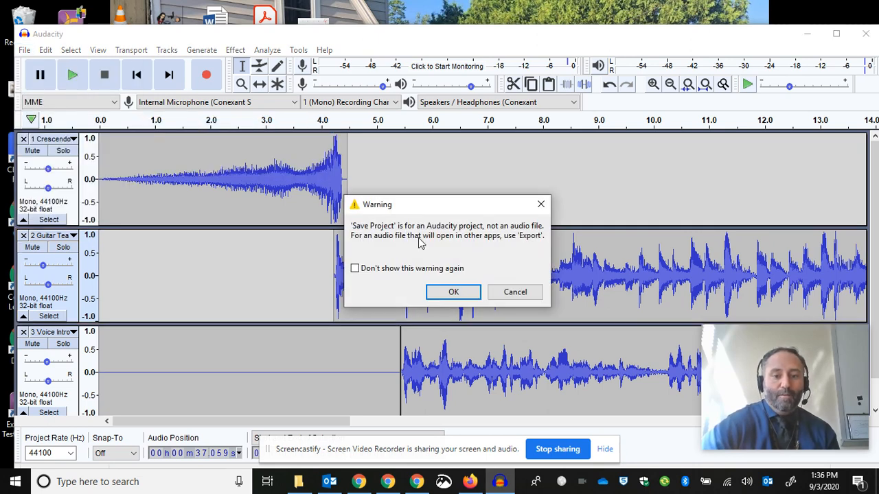
{"action": "left_click", "coordinate": [452, 293]}
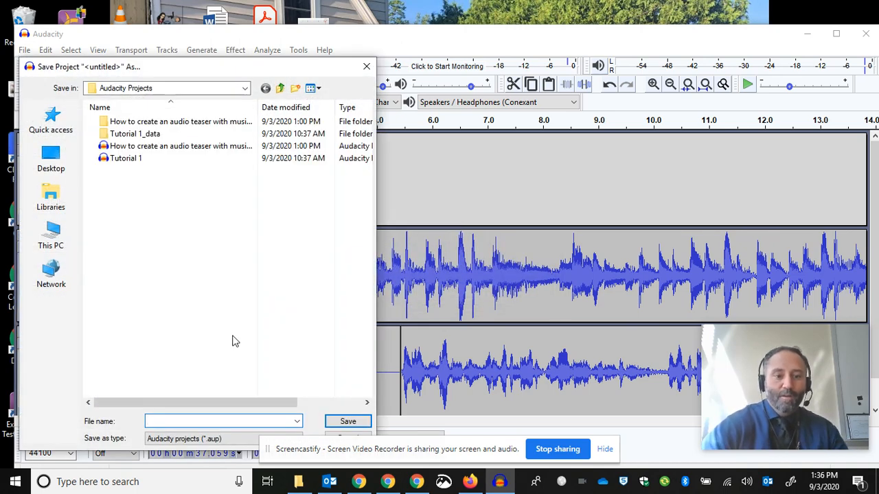
{"action": "type", "text": "How "}
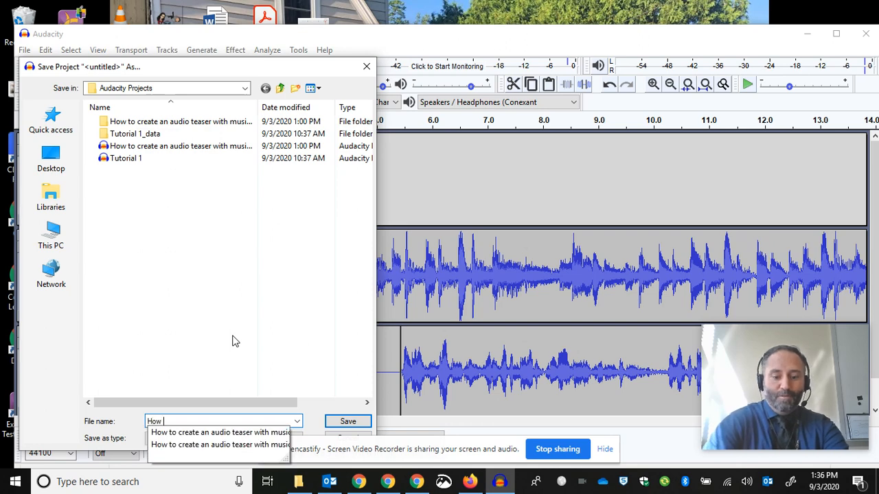
{"action": "type", "text": "to create"}
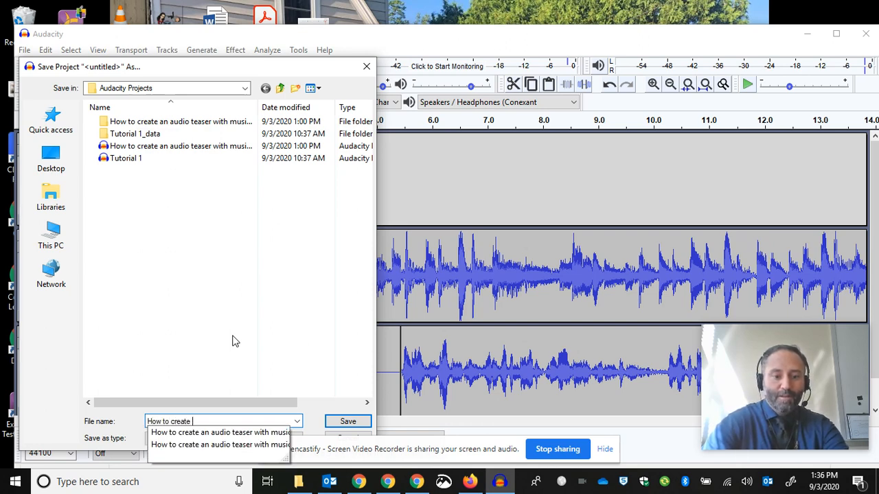
{"action": "type", "text": " an "}
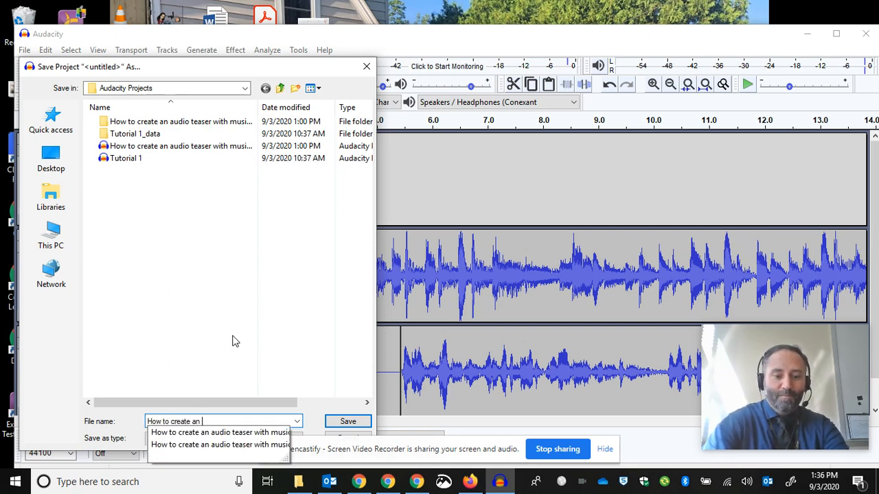
{"action": "type", "text": "audio teaser"}
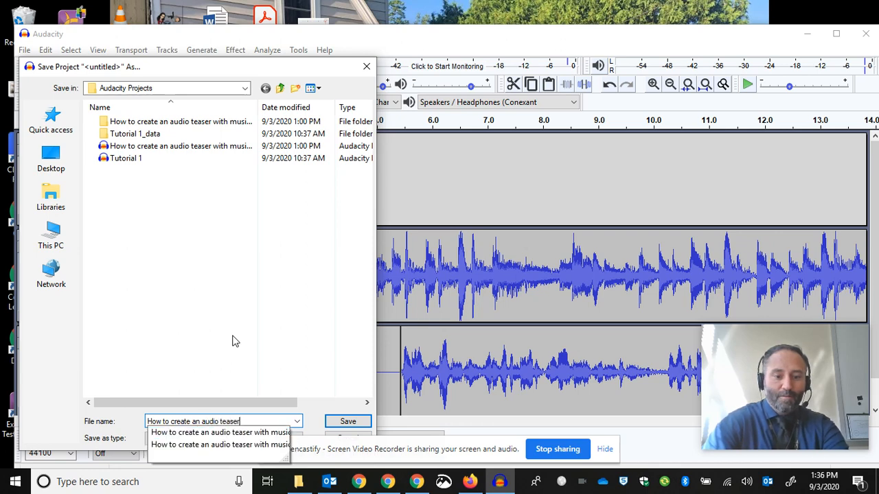
{"action": "type", "text": " with instruments"}
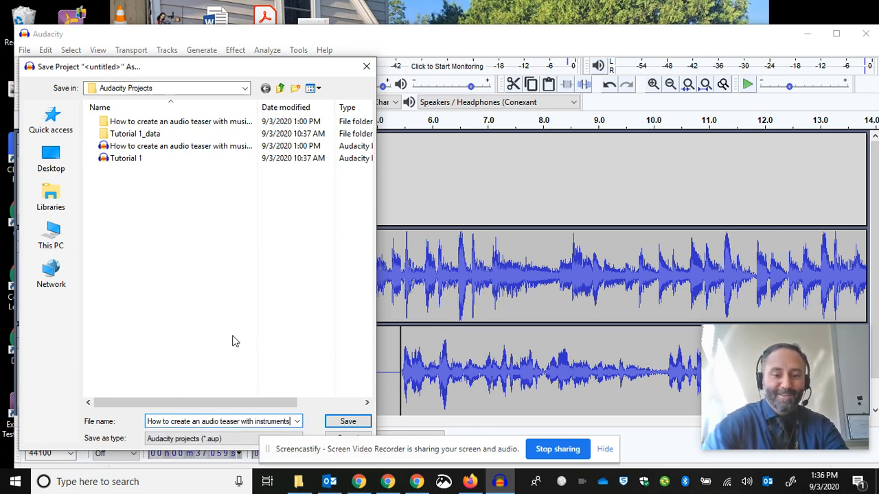
{"action": "left_click", "coordinate": [340, 421]}
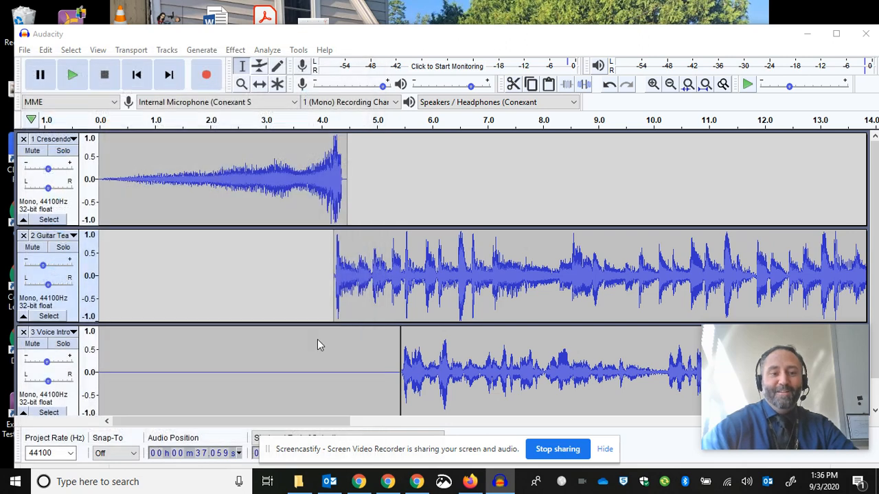
{"action": "left_click", "coordinate": [225, 297]}
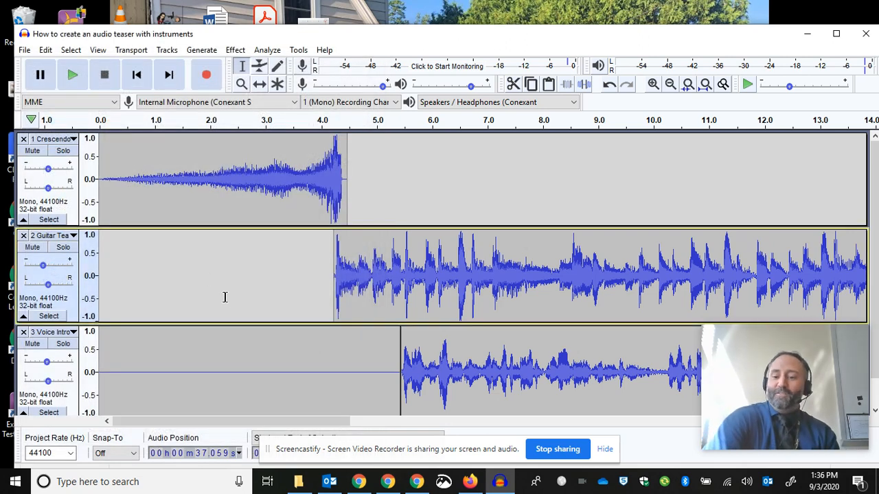